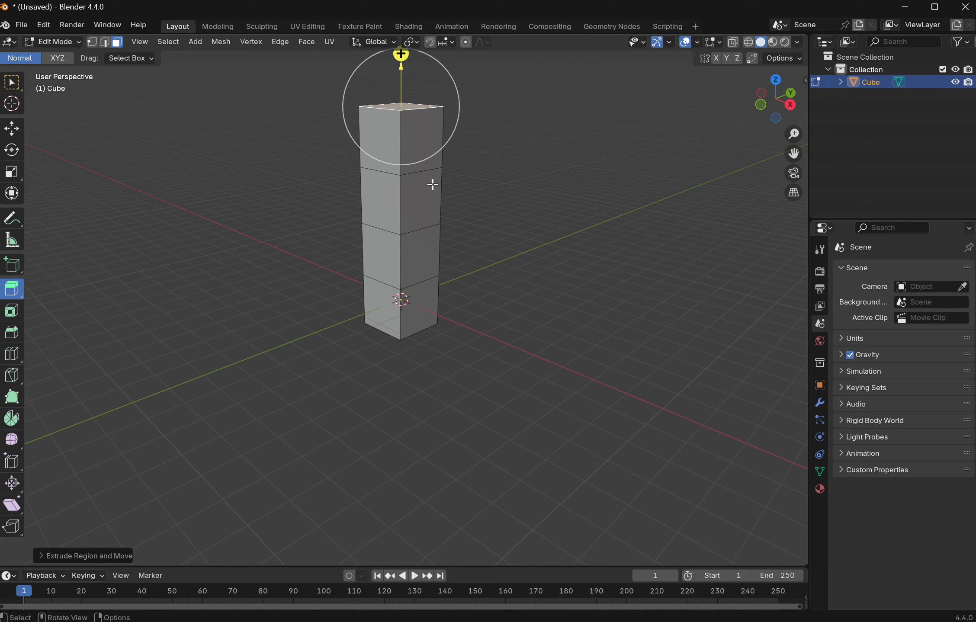
Step: Extrude the X-facing side face of the column's top block outward twice, adding two blocks for the hips
{"action": "left_click", "coordinate": [435, 161]}
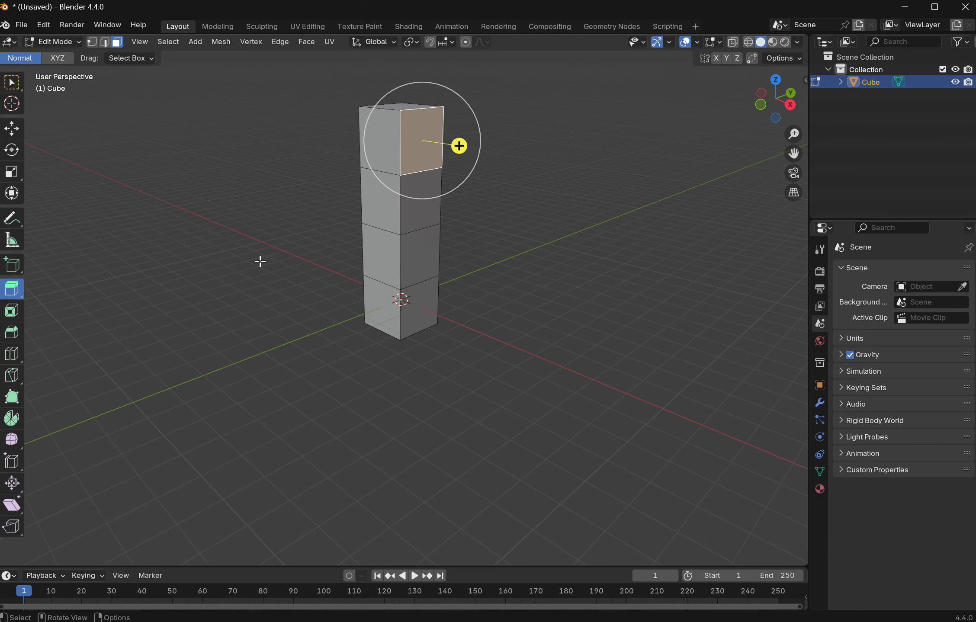
{"action": "middle_click_drag", "start_coordinate": [260, 261], "coordinate": [427, 173]}
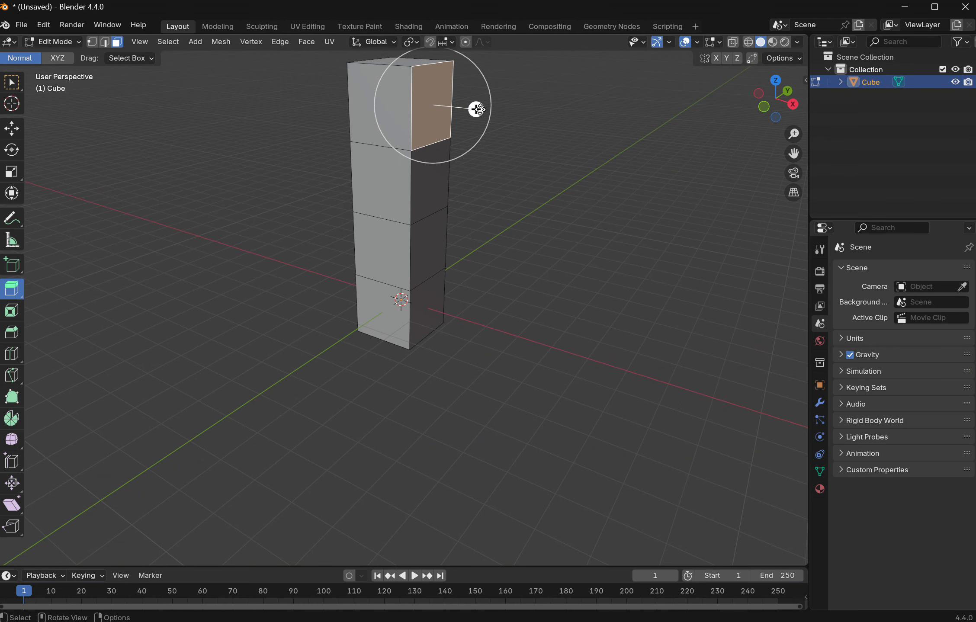
{"action": "left_click_drag", "start_coordinate": [476, 109], "coordinate": [544, 133]}
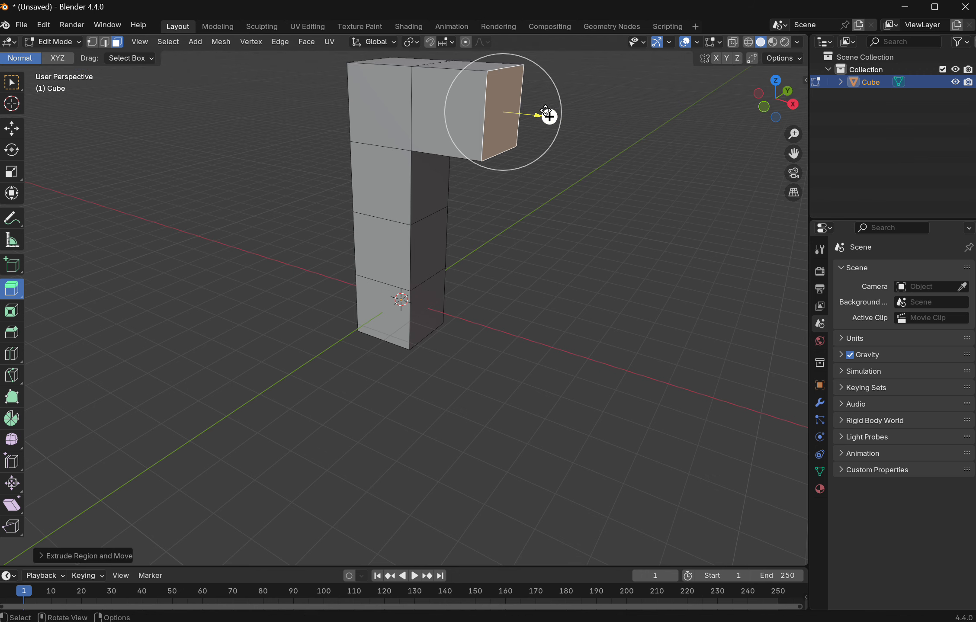
{"action": "left_click_drag", "start_coordinate": [550, 116], "coordinate": [611, 140]}
Step: Extrude the underside of the outermost hip block downward in three segments to form the second leg, level with the first leg's base
{"action": "middle_click_drag", "start_coordinate": [611, 140], "coordinate": [479, 117]}
{"action": "left_click", "coordinate": [495, 151]}
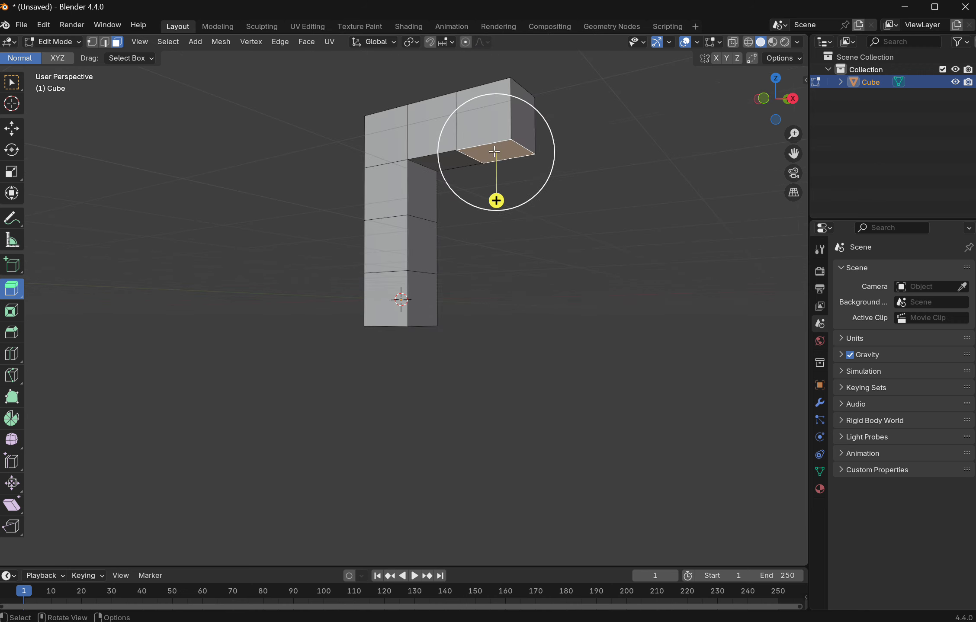
{"action": "key", "text": "ctrl"}
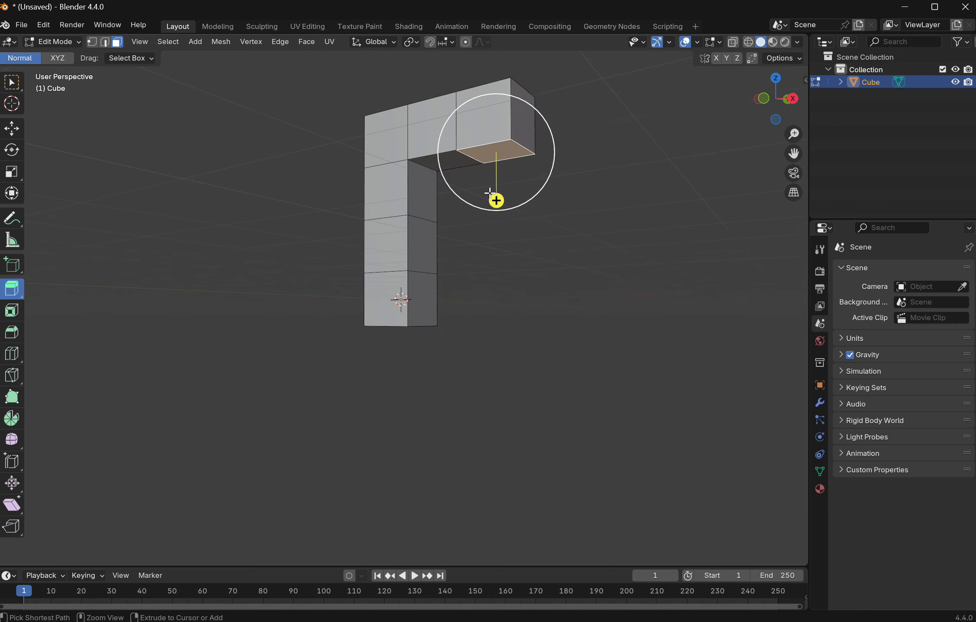
{"action": "left_click_drag", "start_coordinate": [495, 198], "coordinate": [497, 255]}
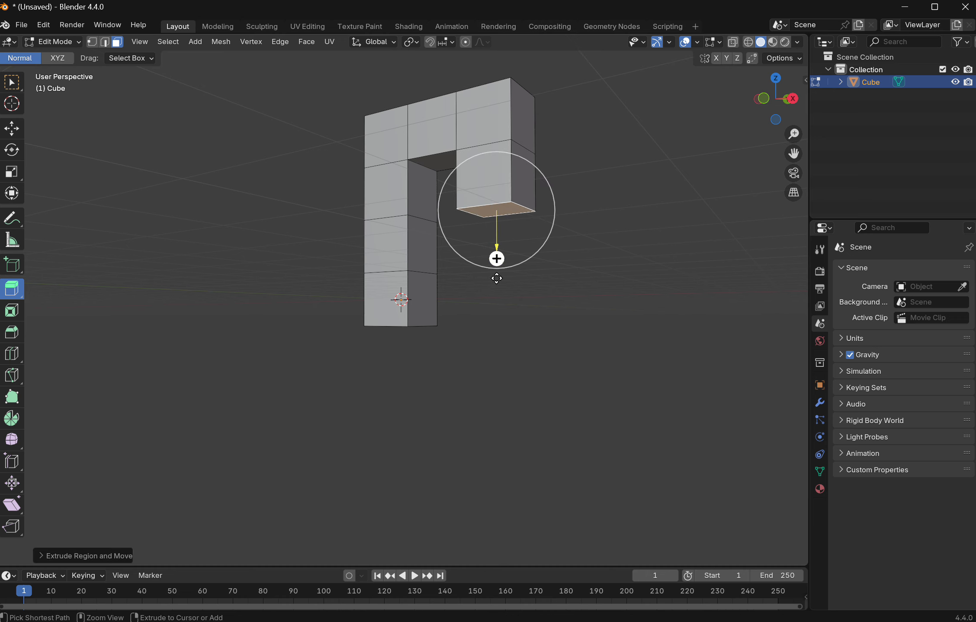
{"action": "left_click_drag", "start_coordinate": [497, 258], "coordinate": [494, 373]}
Step: Extrude the front face of each leg's lowest block forward by one block to form both feet
{"action": "middle_click_drag", "start_coordinate": [493, 373], "coordinate": [476, 320]}
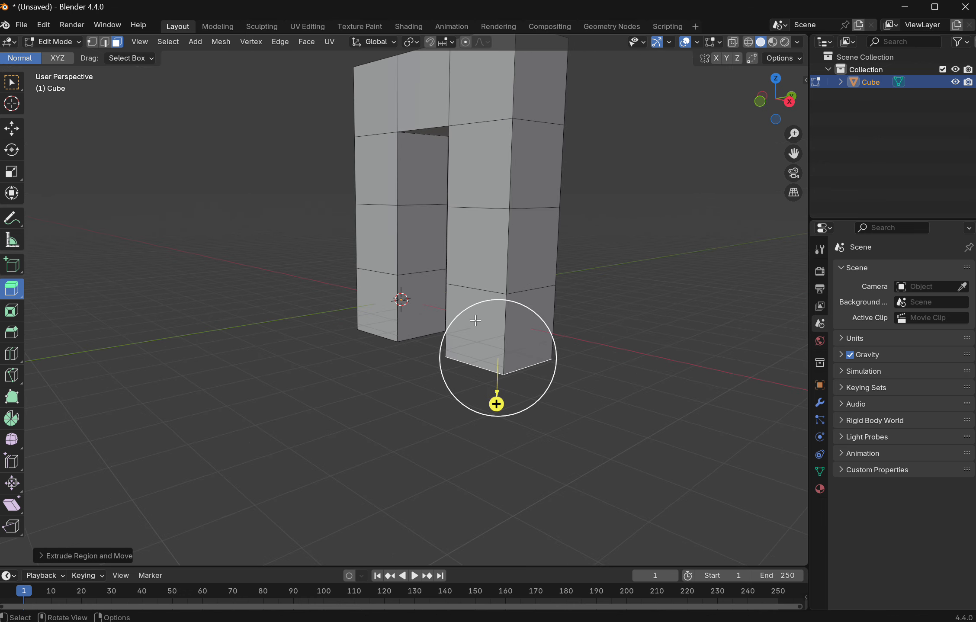
{"action": "left_click", "coordinate": [488, 335]}
{"action": "left_click_drag", "start_coordinate": [438, 335], "coordinate": [381, 354]}
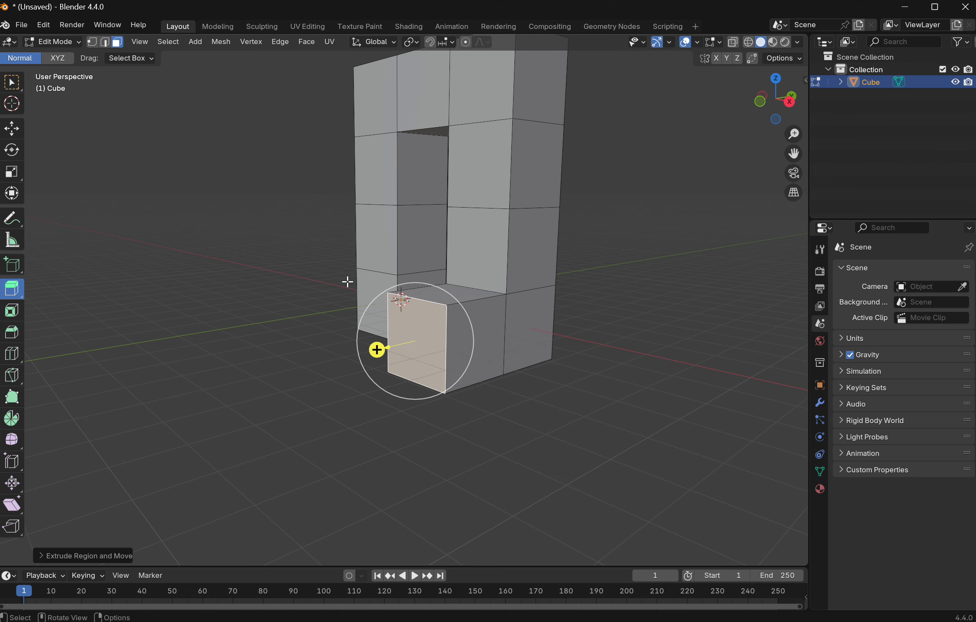
{"action": "left_click", "coordinate": [364, 290]}
{"action": "left_click_drag", "start_coordinate": [336, 311], "coordinate": [286, 333]}
Step: Extrude the top face of the middle hip block upward in four segments to build the torso
{"action": "scroll", "coordinate": [476, 312], "scroll_direction": "down", "scroll_amount": 6}
{"action": "middle_click_drag", "start_coordinate": [460, 279], "coordinate": [455, 303]}
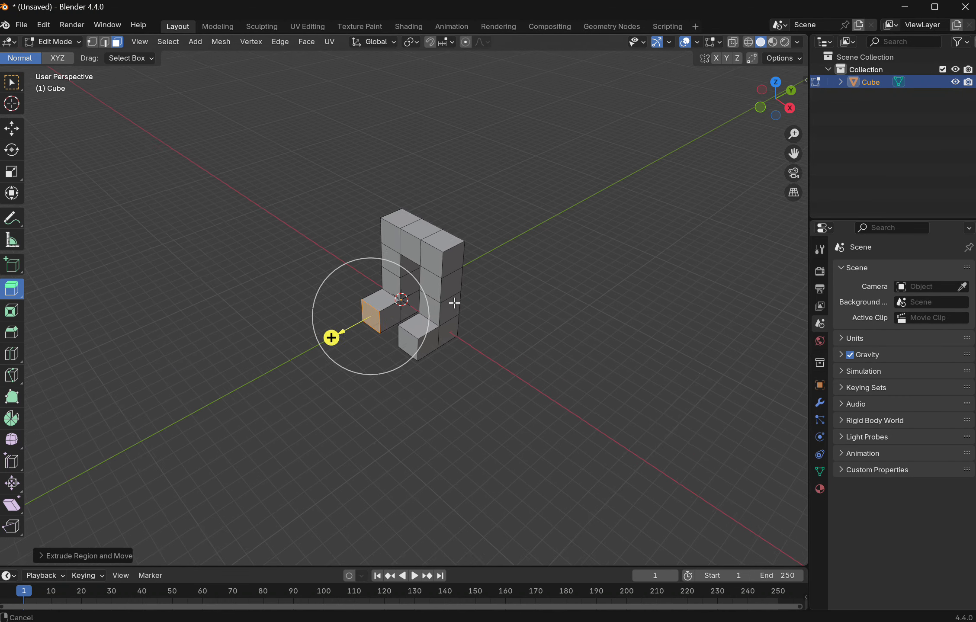
{"action": "left_click", "coordinate": [421, 227]}
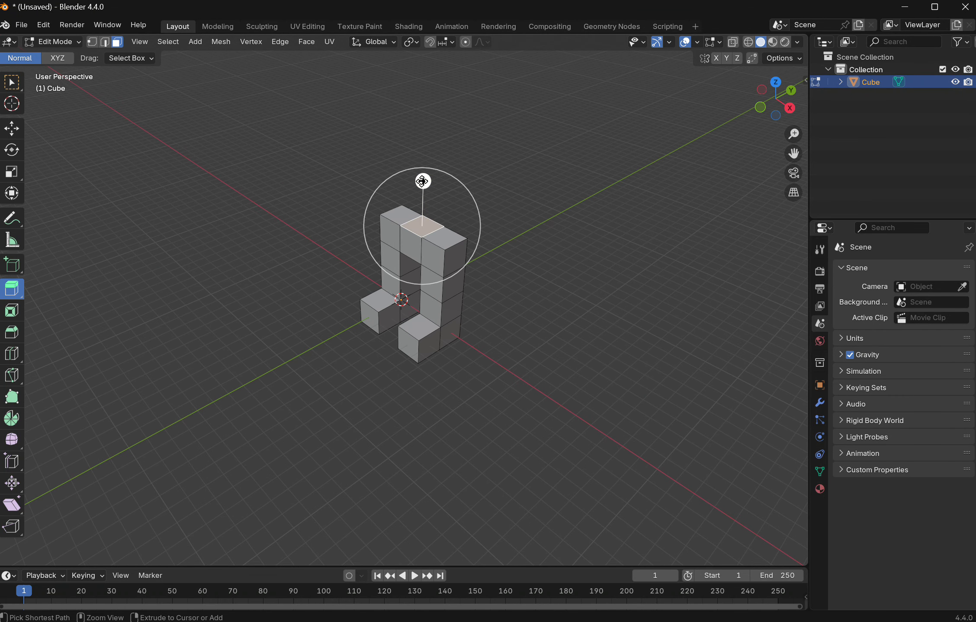
{"action": "left_click_drag", "start_coordinate": [422, 181], "coordinate": [424, 87]}
{"action": "scroll", "coordinate": [402, 151], "scroll_direction": "down", "scroll_amount": 2}
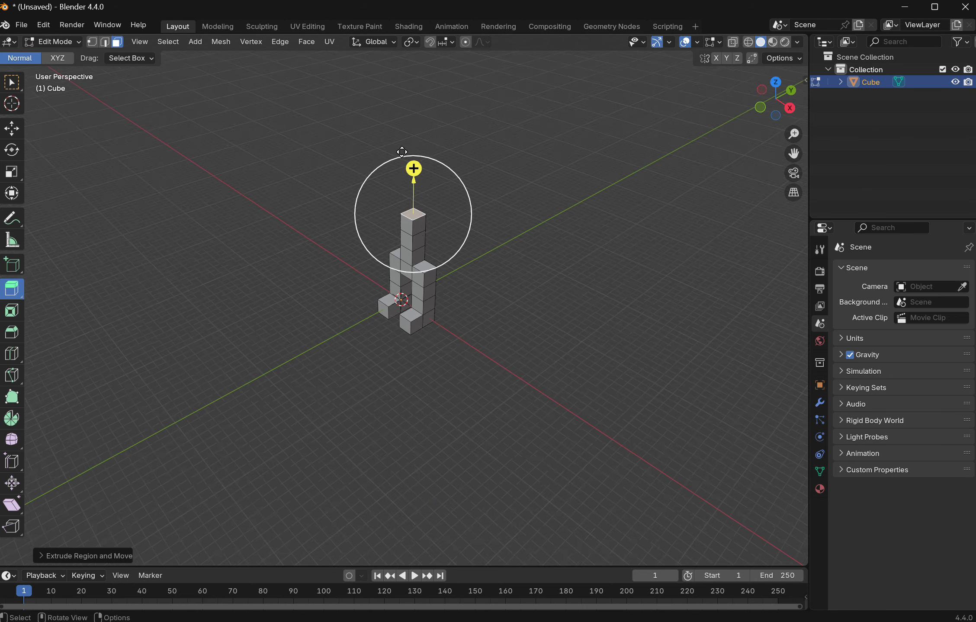
{"action": "scroll", "coordinate": [402, 152], "scroll_direction": "down", "scroll_amount": 1}
{"action": "middle_click_drag", "start_coordinate": [411, 229], "coordinate": [427, 181], "text": "ctrl"}
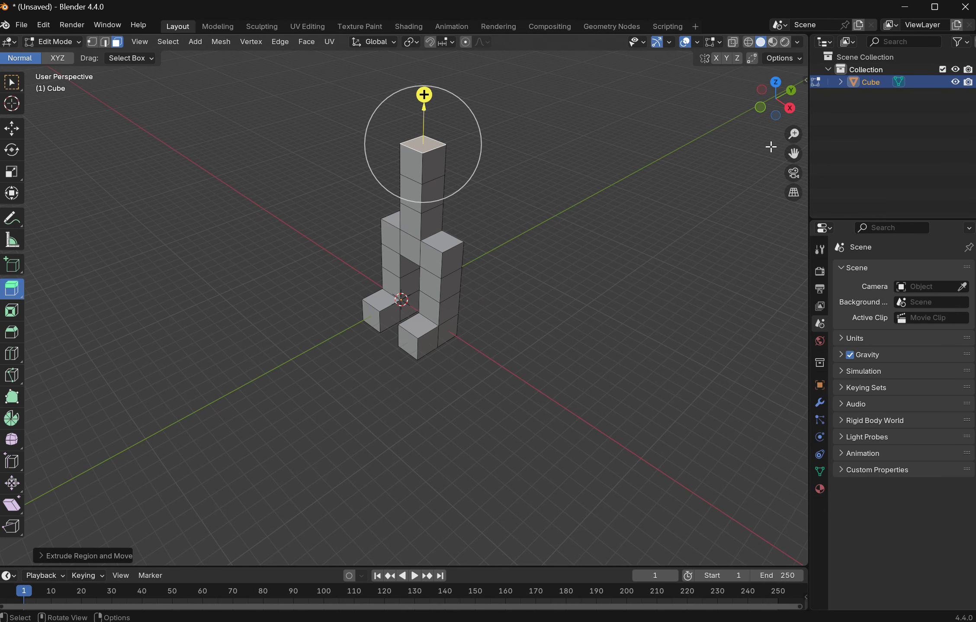
{"action": "left_click_drag", "start_coordinate": [794, 153], "coordinate": [763, 241]}
{"action": "scroll", "coordinate": [645, 235], "scroll_direction": "up", "scroll_amount": 2}
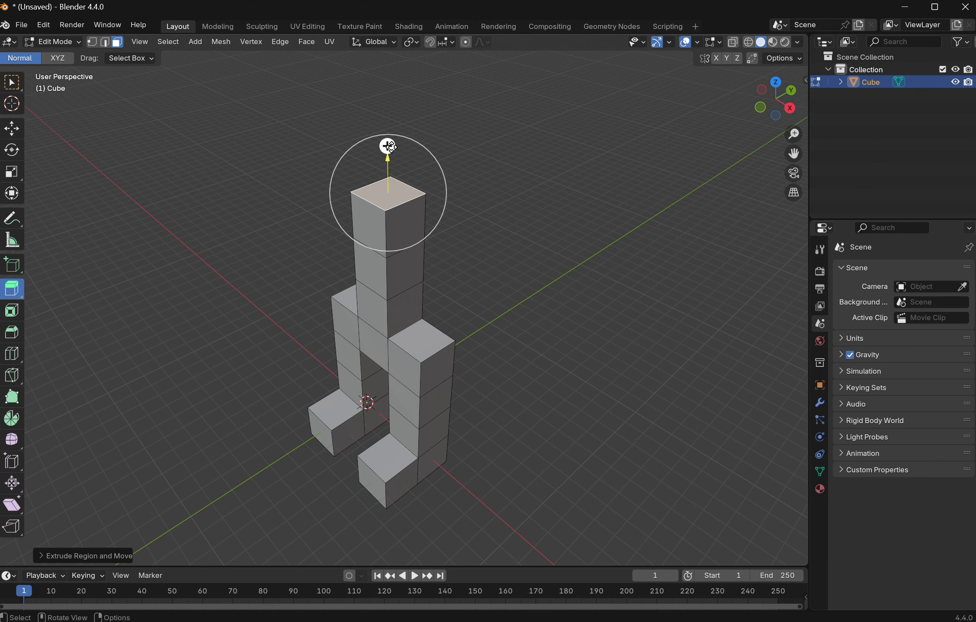
{"action": "left_click_drag", "start_coordinate": [389, 146], "coordinate": [387, 93]}
Step: Extrude both side faces of the topmost torso block outward in three segments each to form the arms
{"action": "left_click", "coordinate": [414, 171]}
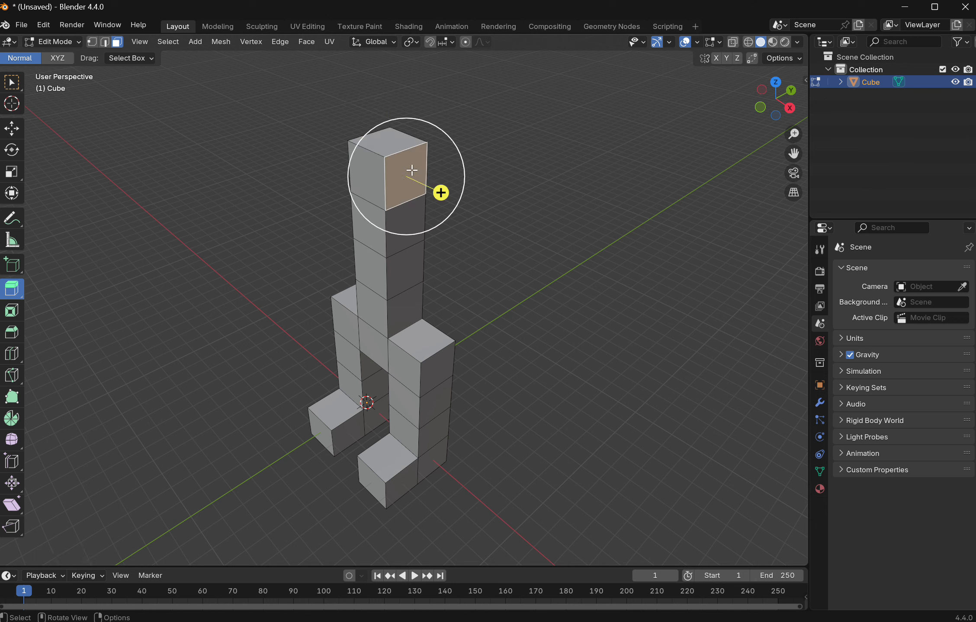
{"action": "left_click_drag", "start_coordinate": [441, 193], "coordinate": [584, 251]}
{"action": "middle_click_drag", "start_coordinate": [408, 294], "coordinate": [476, 211]}
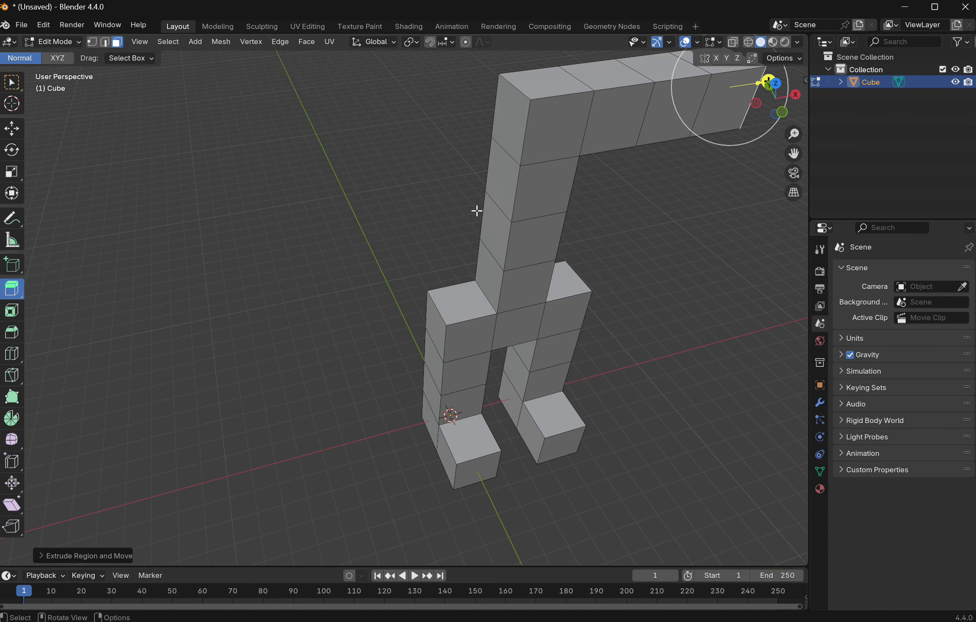
{"action": "left_click", "coordinate": [503, 133]}
{"action": "left_click_drag", "start_coordinate": [464, 124], "coordinate": [277, 151]}
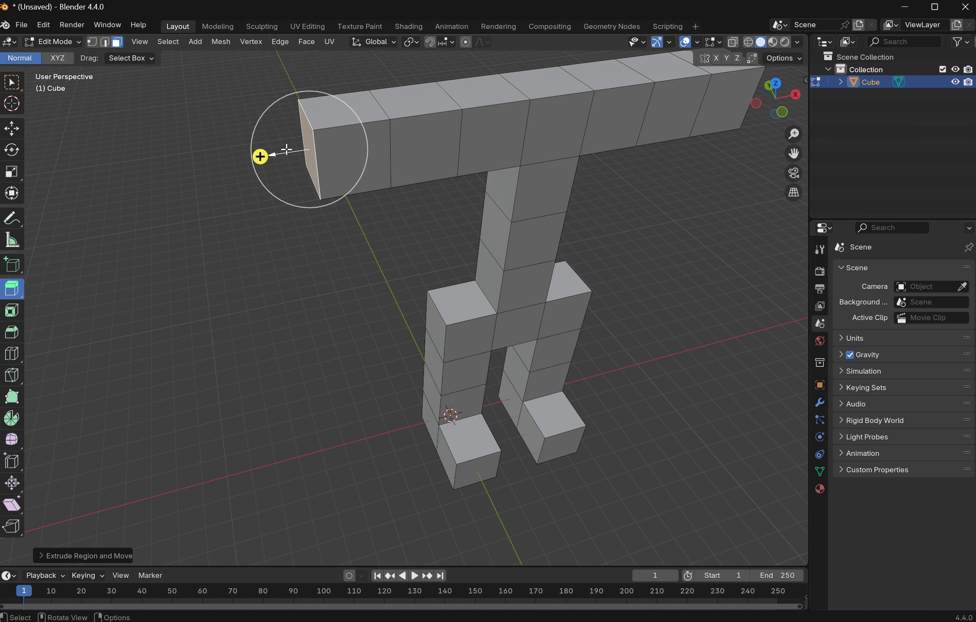
Step: Extrude the top face of the block between the arms upward by one block to form the neck
{"action": "scroll", "coordinate": [397, 181], "scroll_direction": "down", "scroll_amount": 3}
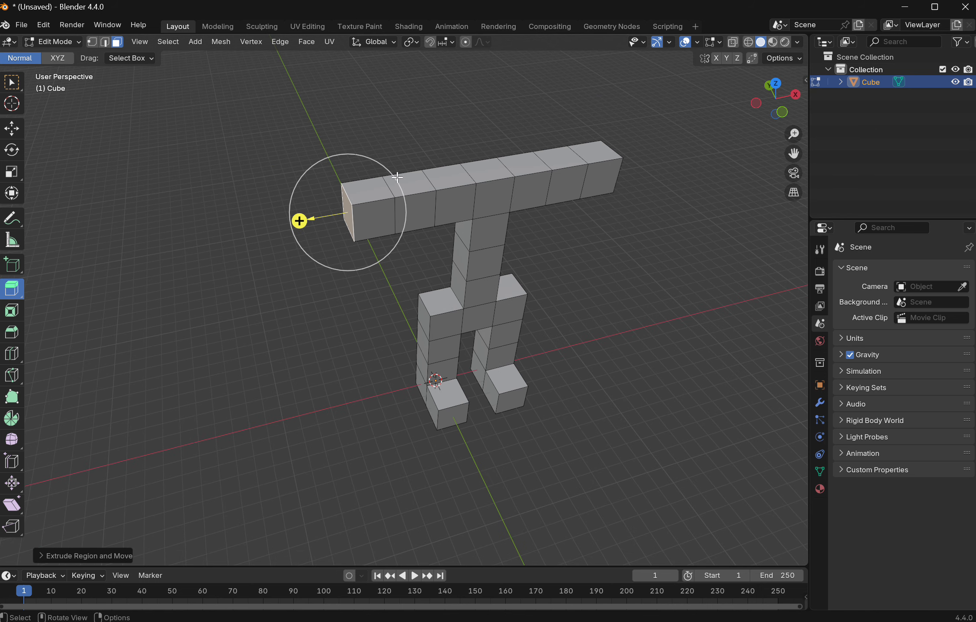
{"action": "left_click", "coordinate": [476, 176]}
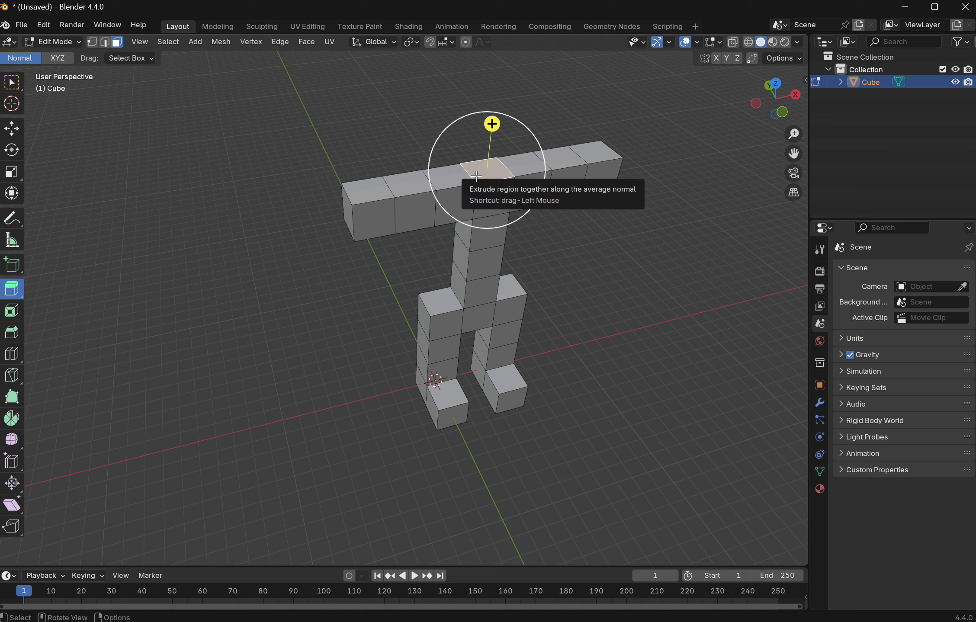
{"action": "left_click_drag", "start_coordinate": [492, 125], "coordinate": [484, 91]}
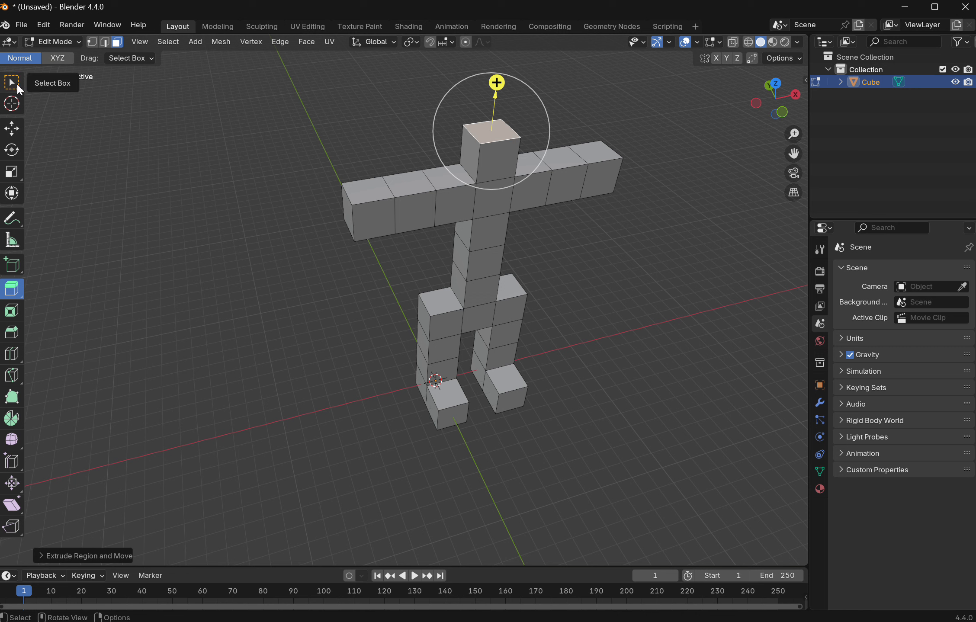
Step: Delete the top face of the neck block, leaving the neck open
{"action": "left_click", "coordinate": [13, 85]}
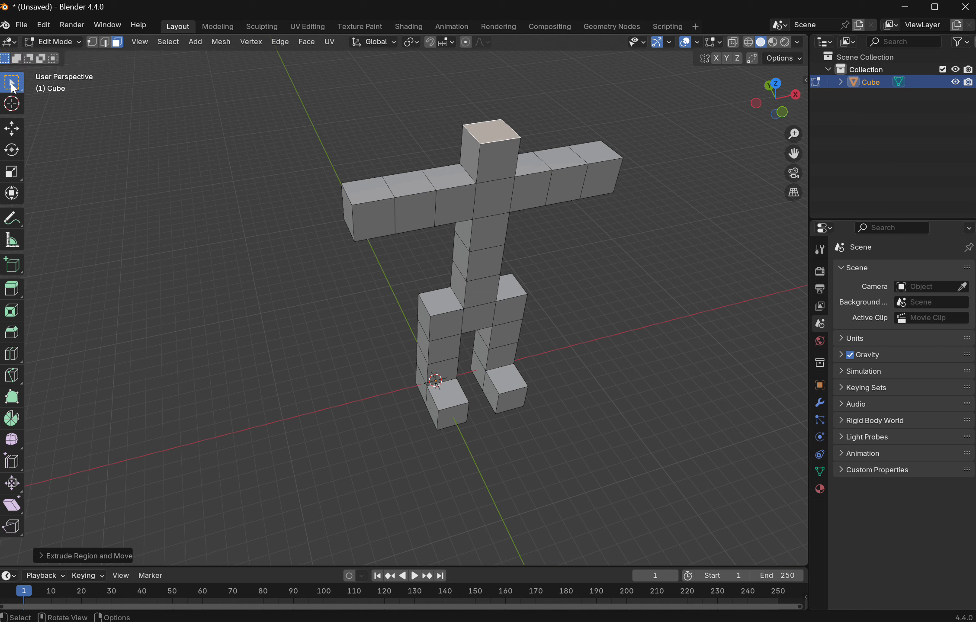
{"action": "left_click", "coordinate": [492, 132]}
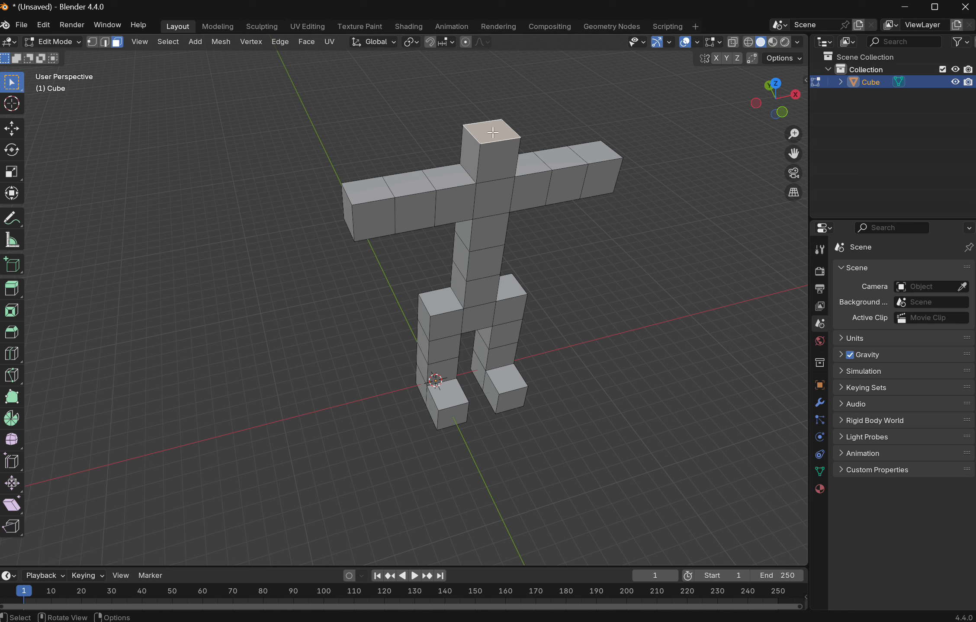
{"action": "key", "text": "x"}
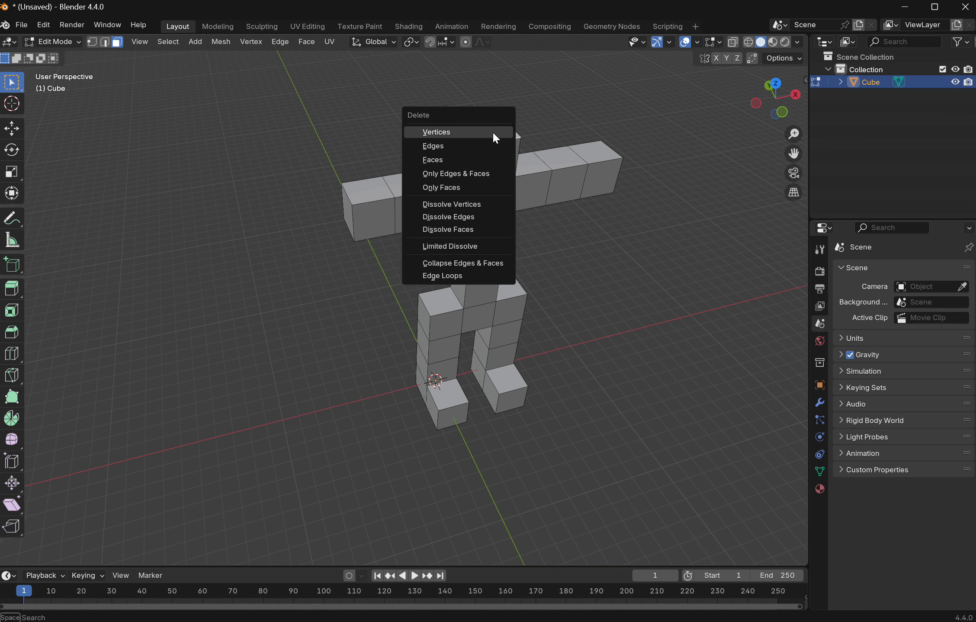
{"action": "left_click", "coordinate": [476, 161]}
Step: Add a Subdivision Surface modifier to the body mesh with the viewport and render levels both set to 3
{"action": "middle_click_drag", "start_coordinate": [475, 157], "coordinate": [434, 241]}
{"action": "scroll", "coordinate": [482, 224], "scroll_direction": "up", "scroll_amount": 3}
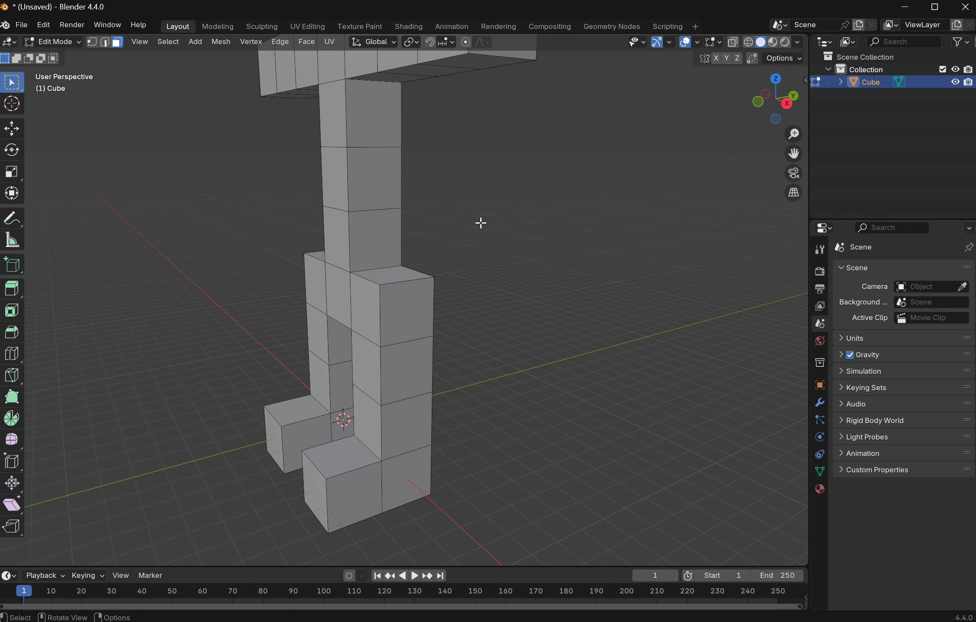
{"action": "scroll", "coordinate": [481, 224], "scroll_direction": "up", "scroll_amount": 2}
{"action": "scroll", "coordinate": [468, 227], "scroll_direction": "down", "scroll_amount": 4}
{"action": "middle_click_drag", "start_coordinate": [455, 236], "coordinate": [515, 270]}
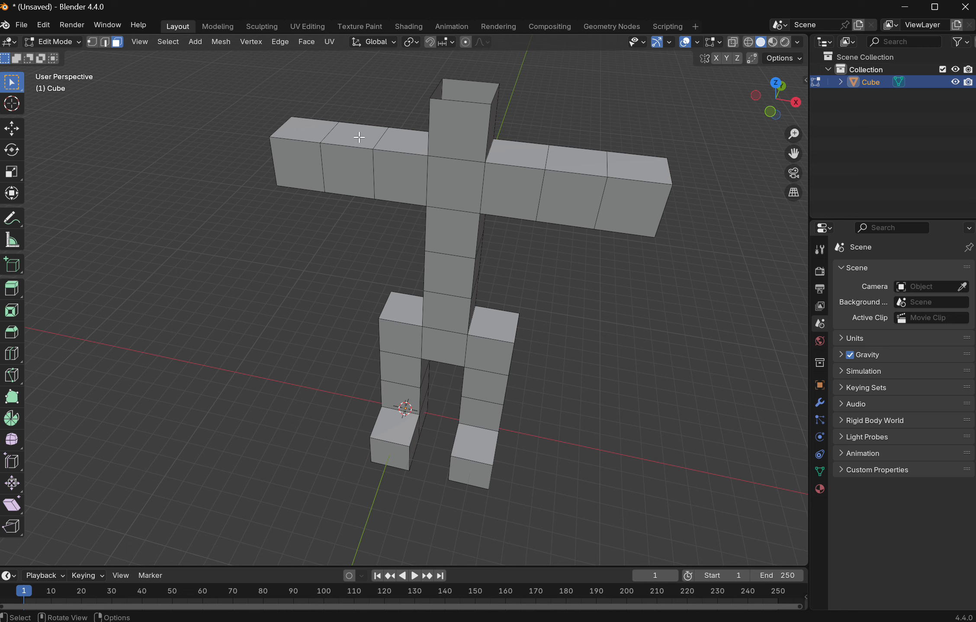
{"action": "left_click", "coordinate": [820, 402]}
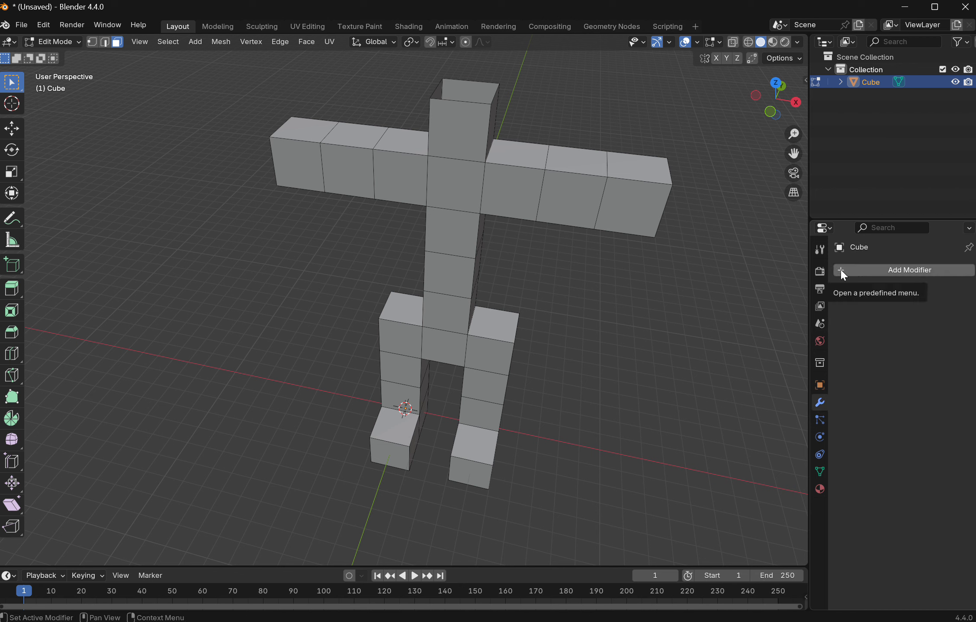
{"action": "left_click", "coordinate": [880, 269]}
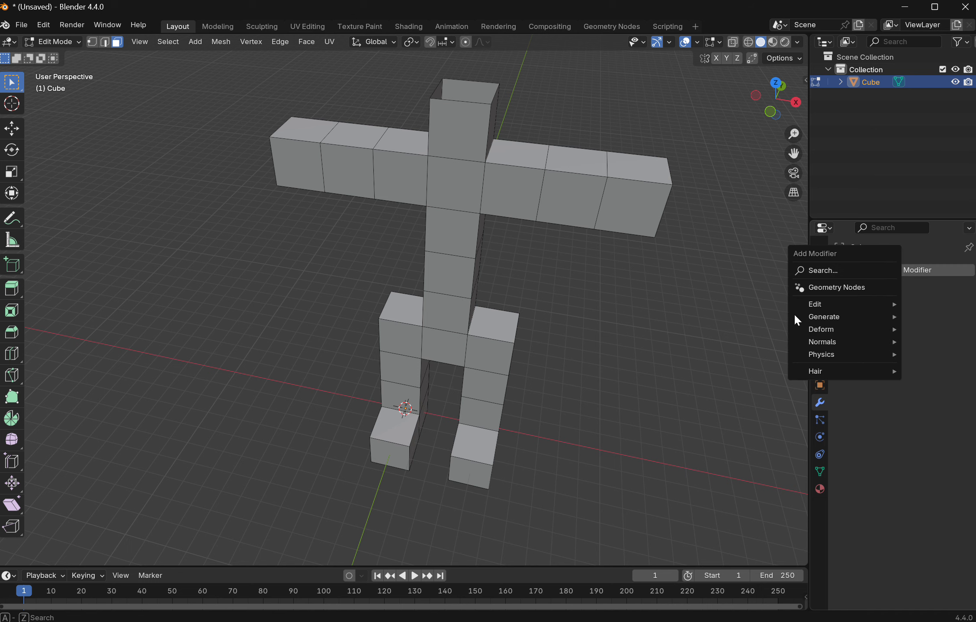
{"action": "mouse_move", "coordinate": [825, 317]}
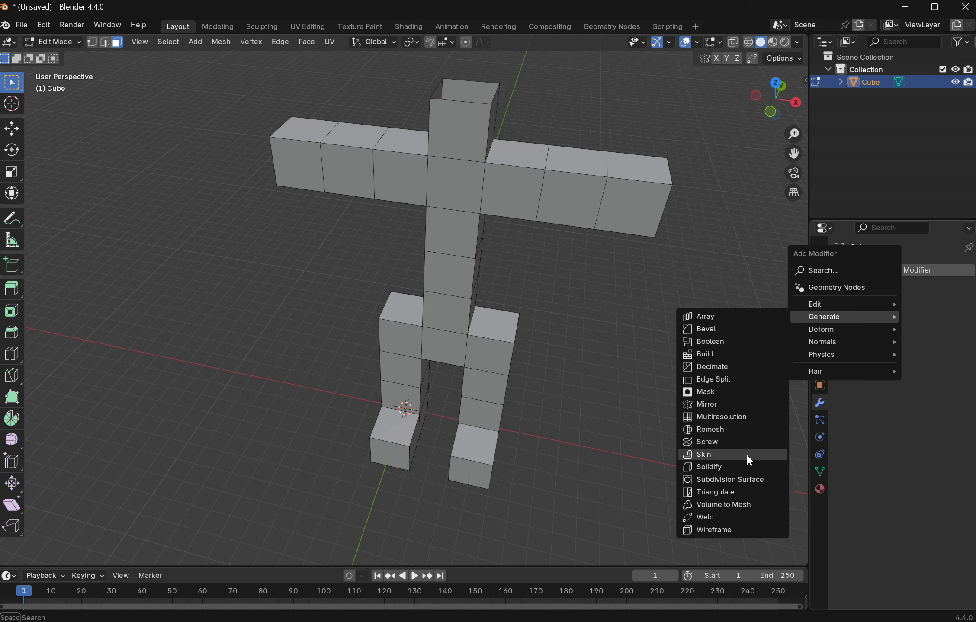
{"action": "left_click", "coordinate": [743, 477]}
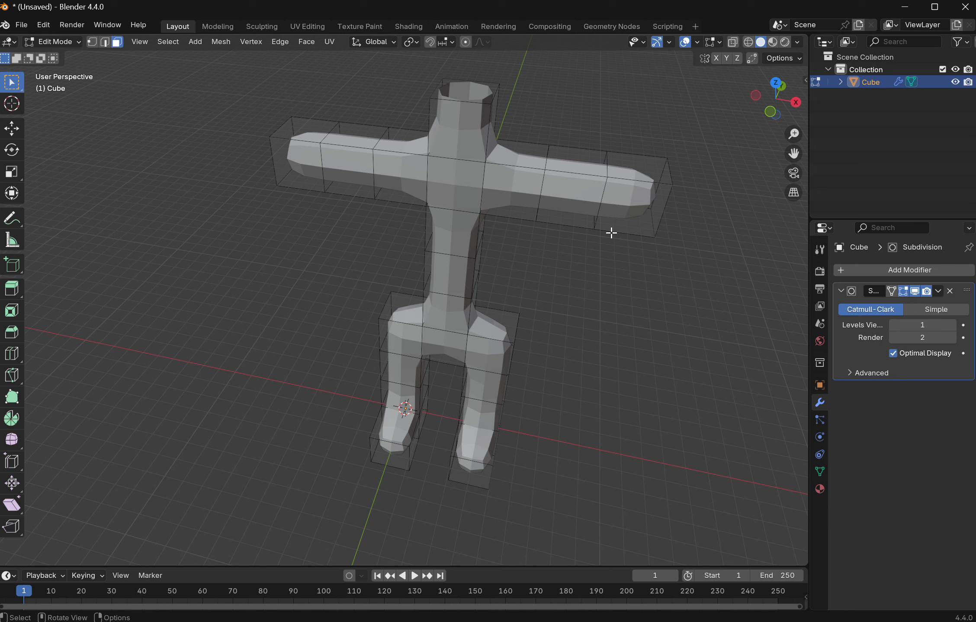
{"action": "left_click", "coordinate": [953, 325]}
{"action": "left_click", "coordinate": [953, 325]}
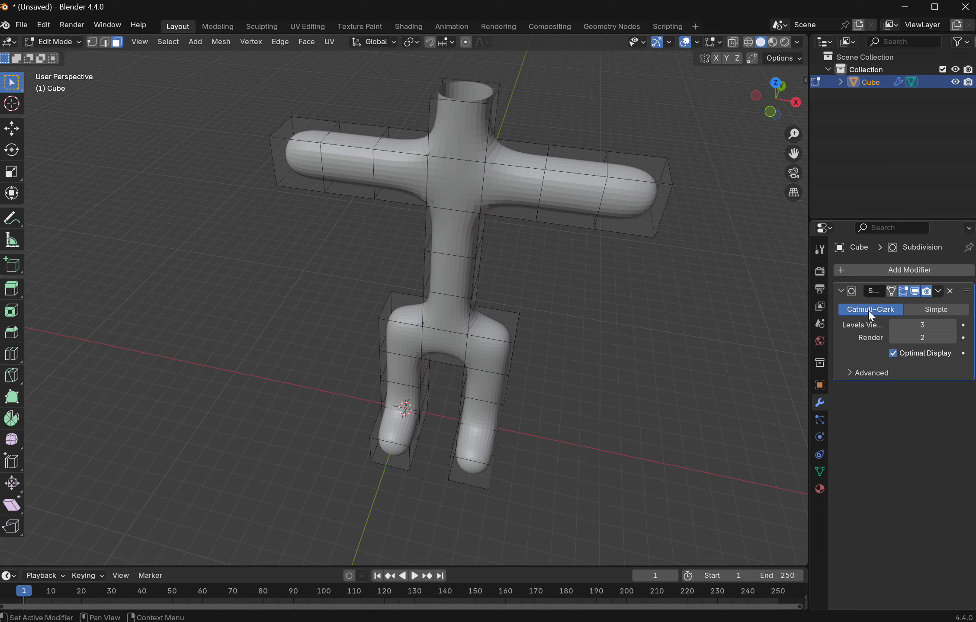
{"action": "left_click", "coordinate": [952, 338]}
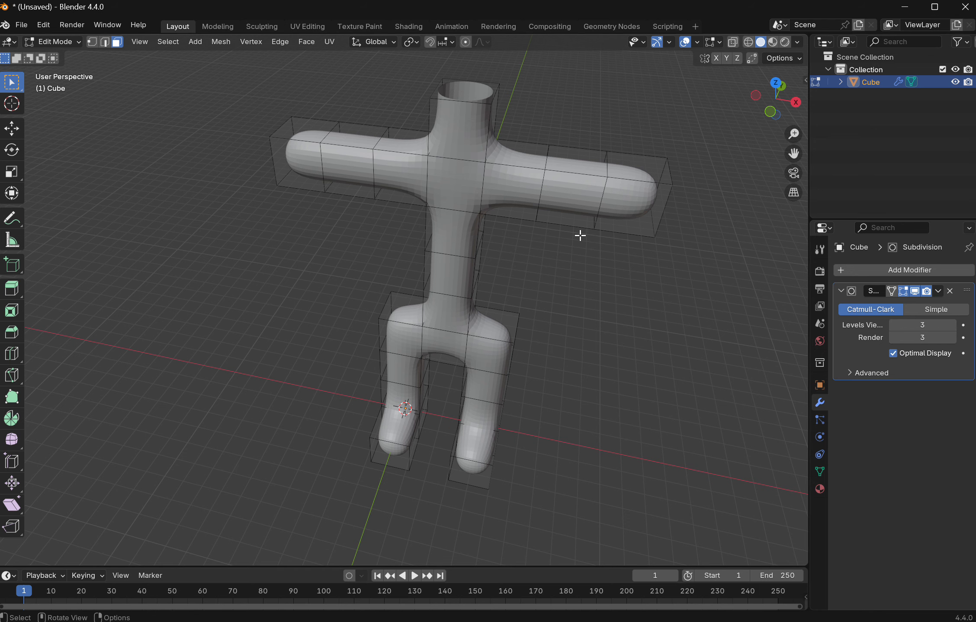
Step: Examine the smoothed torso, legs and feet from several angles and distances
{"action": "middle_click_drag", "start_coordinate": [580, 233], "coordinate": [536, 222]}
{"action": "scroll", "coordinate": [521, 226], "scroll_direction": "up", "scroll_amount": 2}
{"action": "scroll", "coordinate": [521, 227], "scroll_direction": "up", "scroll_amount": 1}
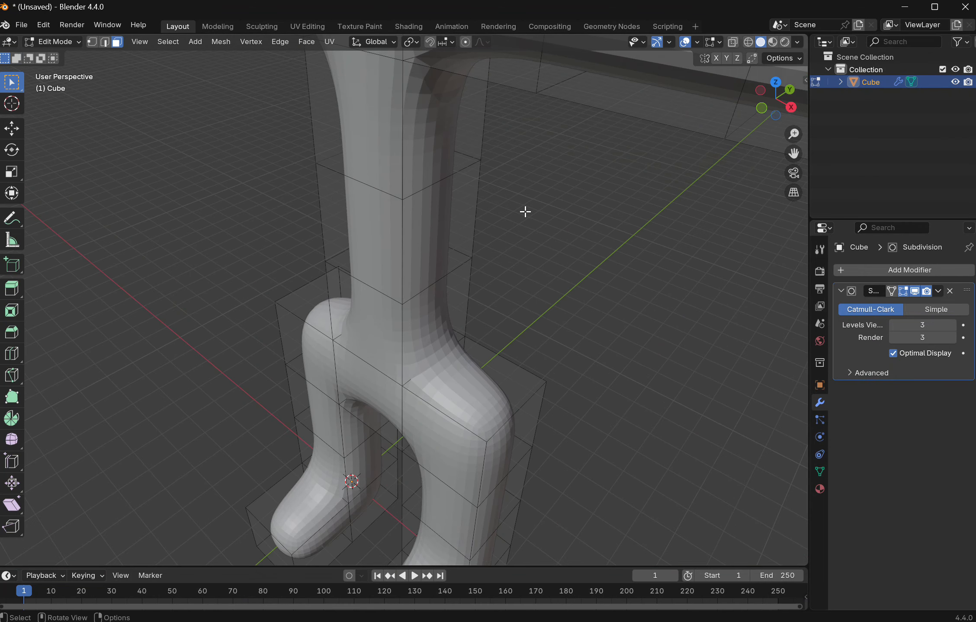
{"action": "scroll", "coordinate": [525, 212], "scroll_direction": "up", "scroll_amount": 2}
{"action": "scroll", "coordinate": [530, 209], "scroll_direction": "down", "scroll_amount": 3}
{"action": "scroll", "coordinate": [531, 208], "scroll_direction": "down", "scroll_amount": 3}
{"action": "middle_click_drag", "start_coordinate": [440, 240], "coordinate": [438, 194]}
{"action": "scroll", "coordinate": [437, 193], "scroll_direction": "up", "scroll_amount": 2}
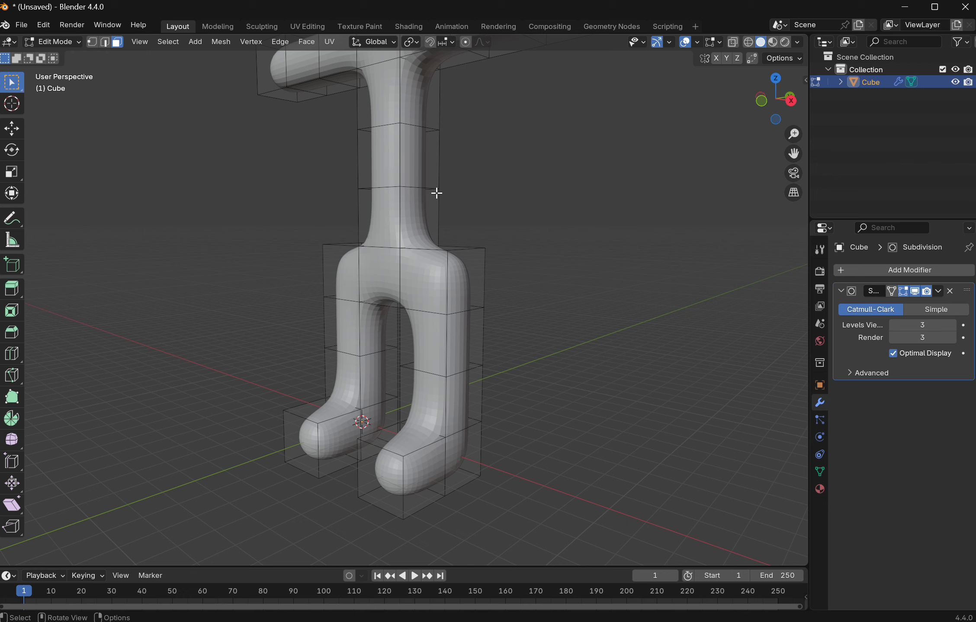
{"action": "scroll", "coordinate": [437, 193], "scroll_direction": "down", "scroll_amount": 1}
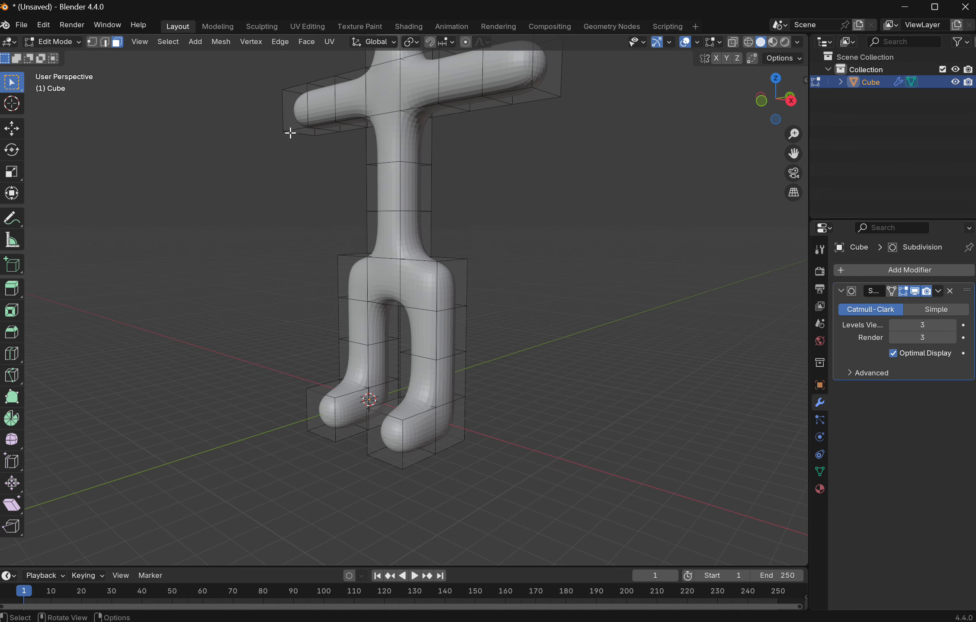
Step: Set the mean bevel weight and mean crease of the bottom faces of both feet to 1.00, giving the feet flat soles
{"action": "middle_click_drag", "start_coordinate": [402, 318], "coordinate": [396, 339]}
{"action": "left_click", "coordinate": [396, 339]}
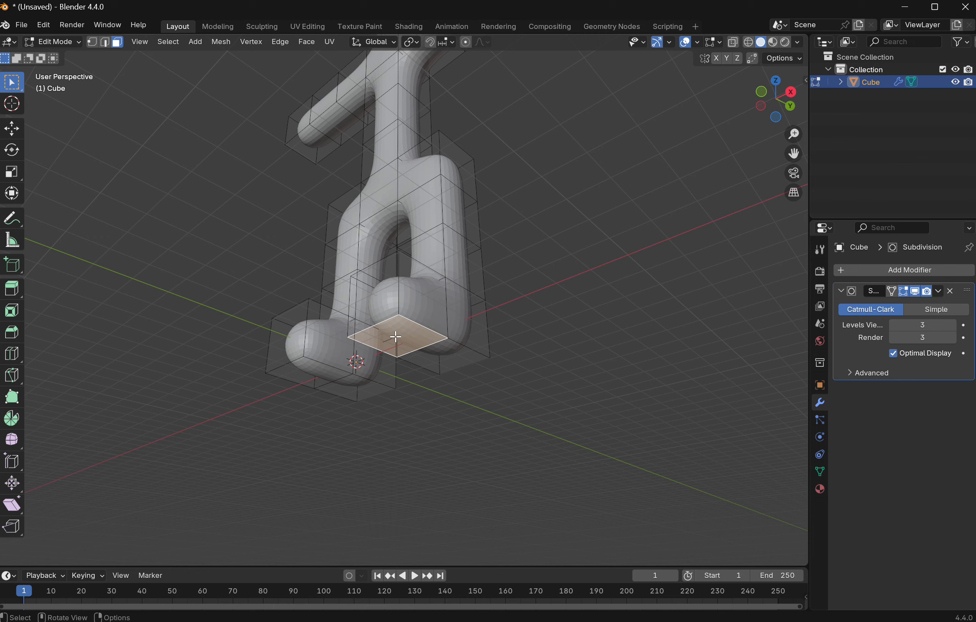
{"action": "left_click", "coordinate": [430, 344], "text": "shift"}
{"action": "left_click", "coordinate": [348, 387], "text": "shift"}
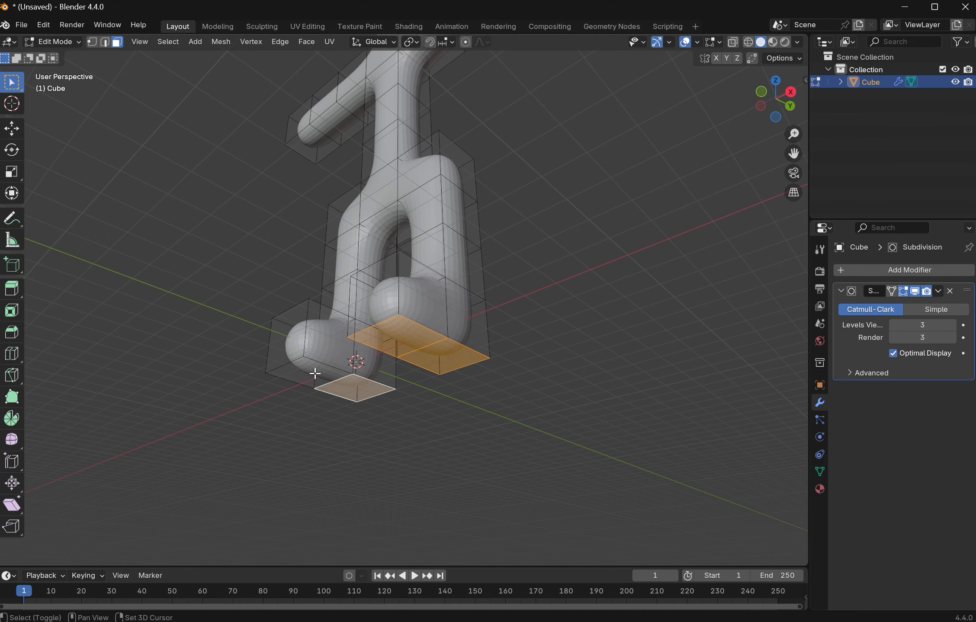
{"action": "middle_click_drag", "start_coordinate": [315, 373], "coordinate": [358, 369]}
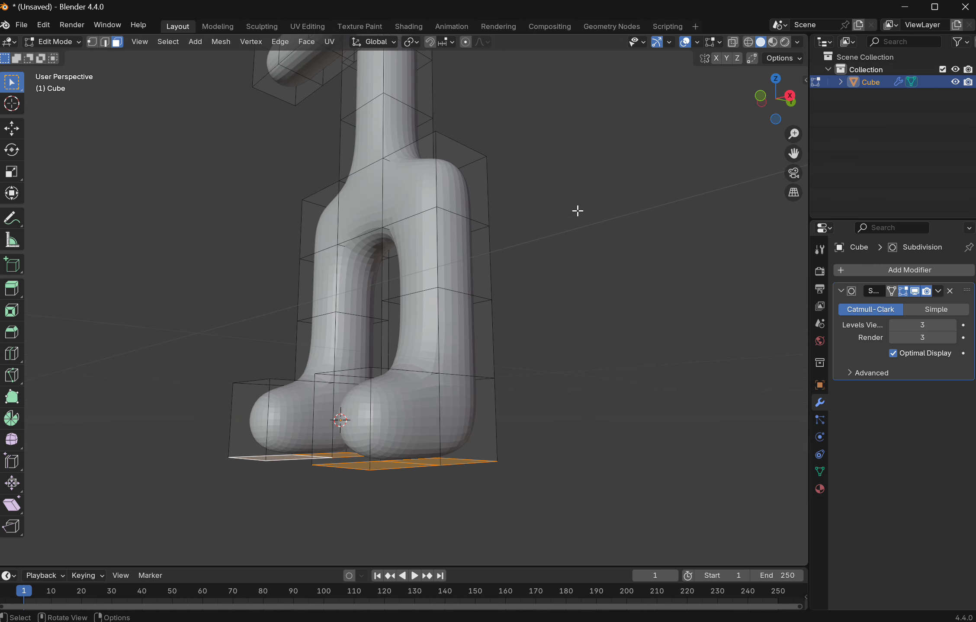
{"action": "key", "text": "n"}
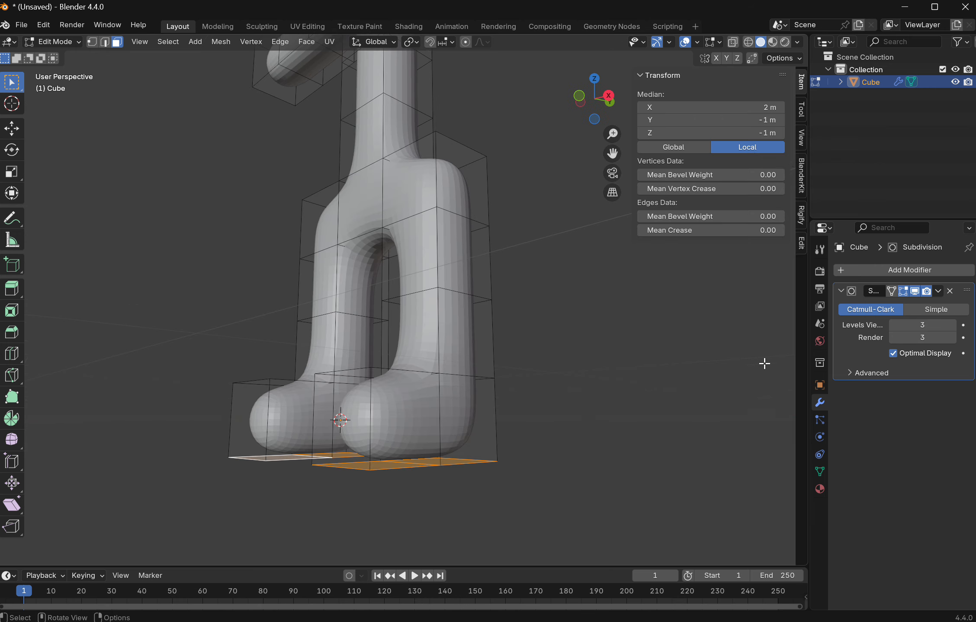
{"action": "left_click", "coordinate": [681, 220]}
{"action": "type", "text": "1"}
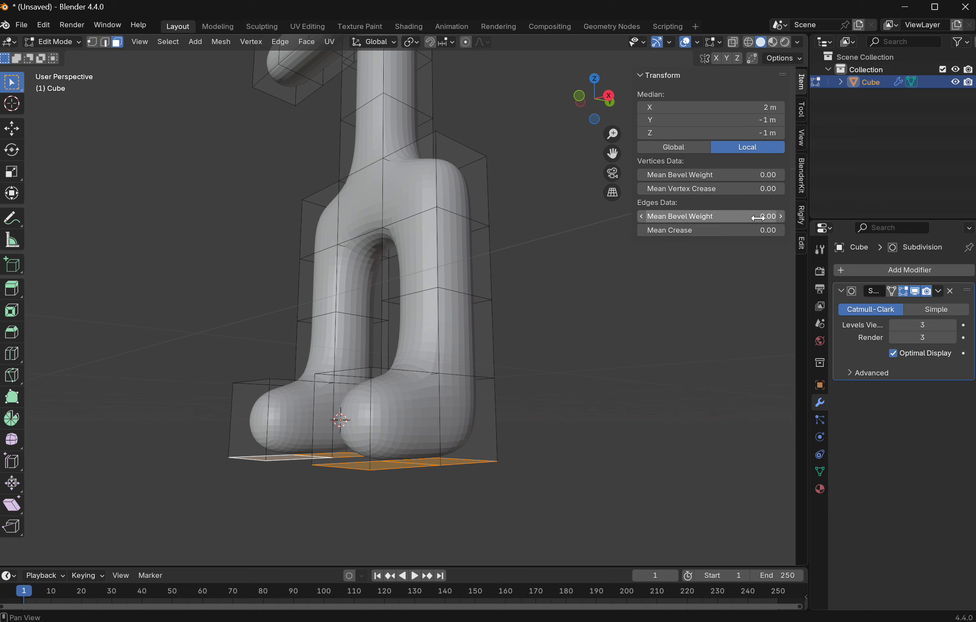
{"action": "key", "text": "Return"}
{"action": "left_click_drag", "start_coordinate": [751, 230], "coordinate": [779, 230]}
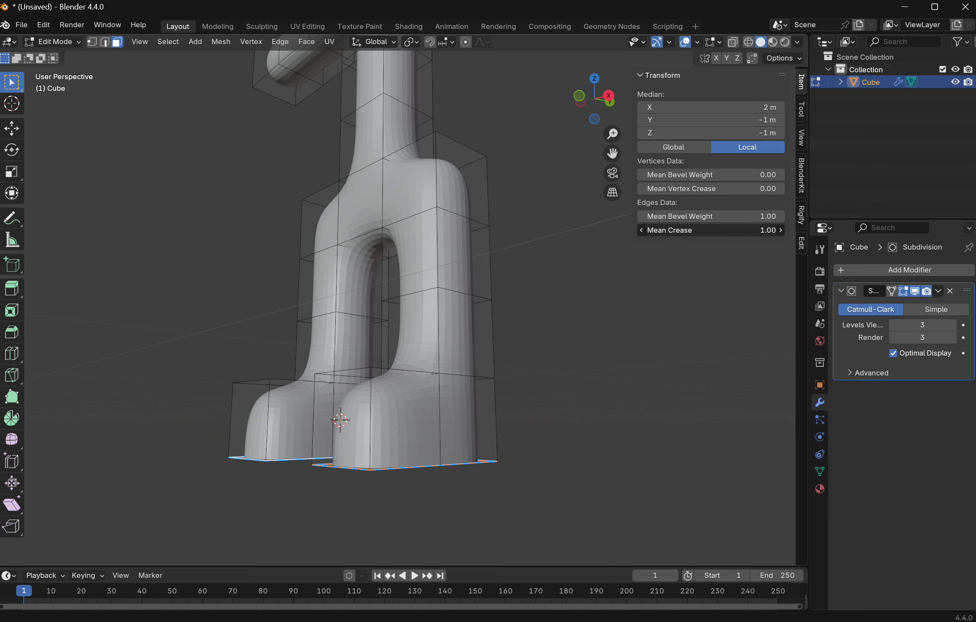
Step: Move the sole faces of both feet up along Z to a local median of about -0.1 m
{"action": "middle_click_drag", "start_coordinate": [444, 405], "coordinate": [427, 395]}
{"action": "scroll", "coordinate": [207, 290], "scroll_direction": "up", "scroll_amount": 10}
{"action": "scroll", "coordinate": [158, 246], "scroll_direction": "down", "scroll_amount": 10}
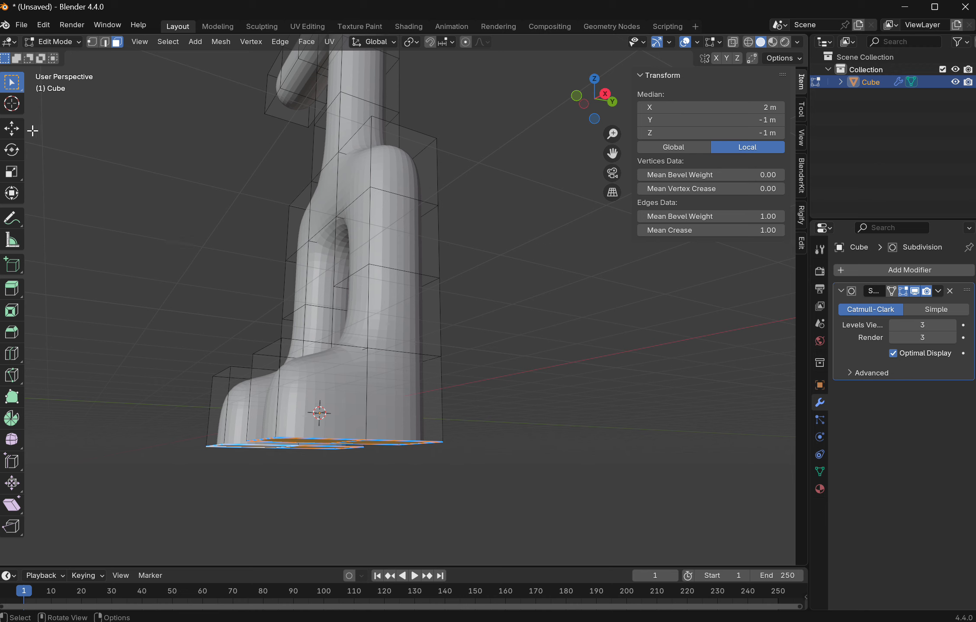
{"action": "left_click", "coordinate": [16, 131]}
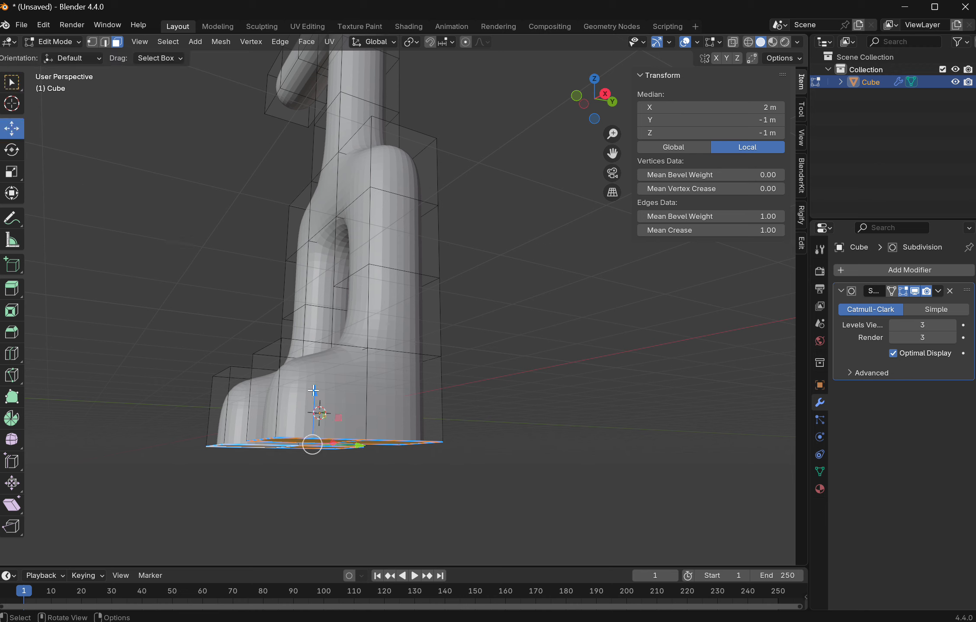
{"action": "mouse_move", "coordinate": [313, 390]}
{"action": "left_mouse_down"}
{"action": "mouse_move", "coordinate": [320, 353]}
{"action": "mouse_move", "coordinate": [317, 381]}
{"action": "left_mouse_up"}
Step: Move the three stacked torso side faces on the +X side outward along X to about 4.05 m
{"action": "middle_click_drag", "start_coordinate": [317, 381], "coordinate": [280, 385]}
{"action": "middle_click_drag", "start_coordinate": [225, 381], "coordinate": [301, 414]}
{"action": "scroll", "coordinate": [382, 279], "scroll_direction": "up", "scroll_amount": 5}
{"action": "scroll", "coordinate": [383, 281], "scroll_direction": "down", "scroll_amount": 3}
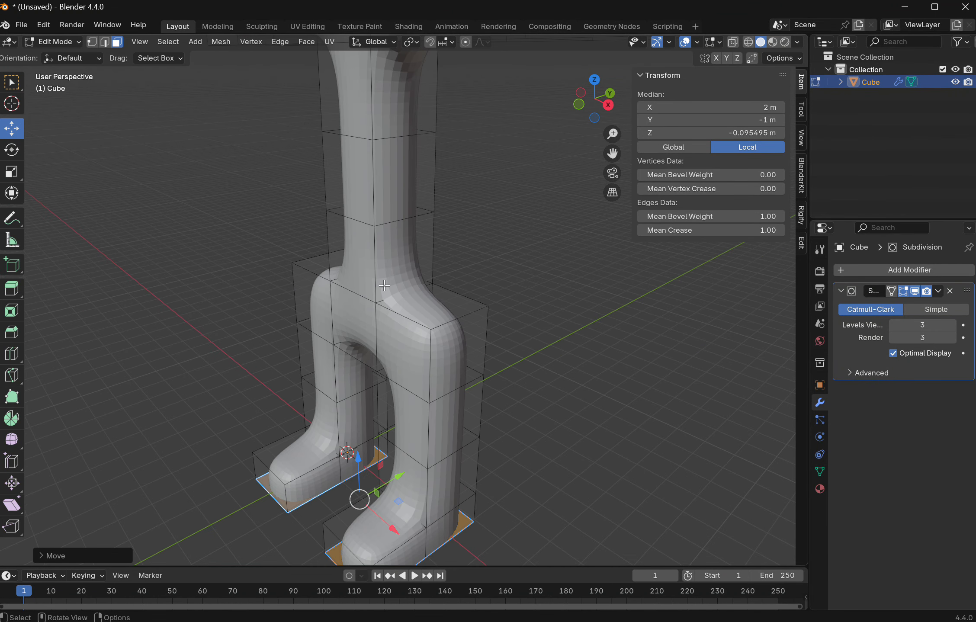
{"action": "left_click", "coordinate": [389, 267]}
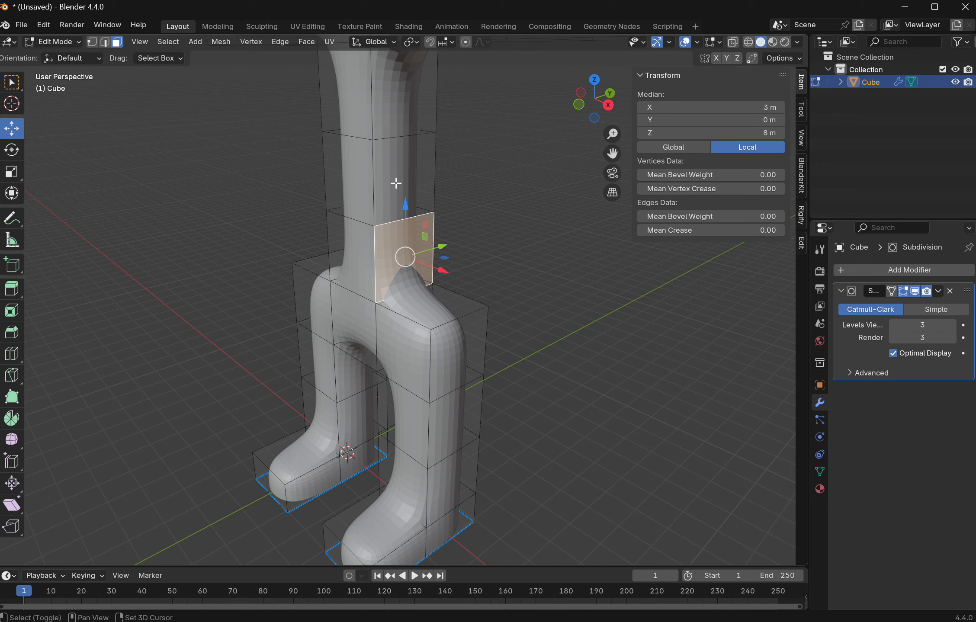
{"action": "left_click", "coordinate": [397, 183], "text": "shift"}
{"action": "left_click", "coordinate": [400, 105], "text": "shift"}
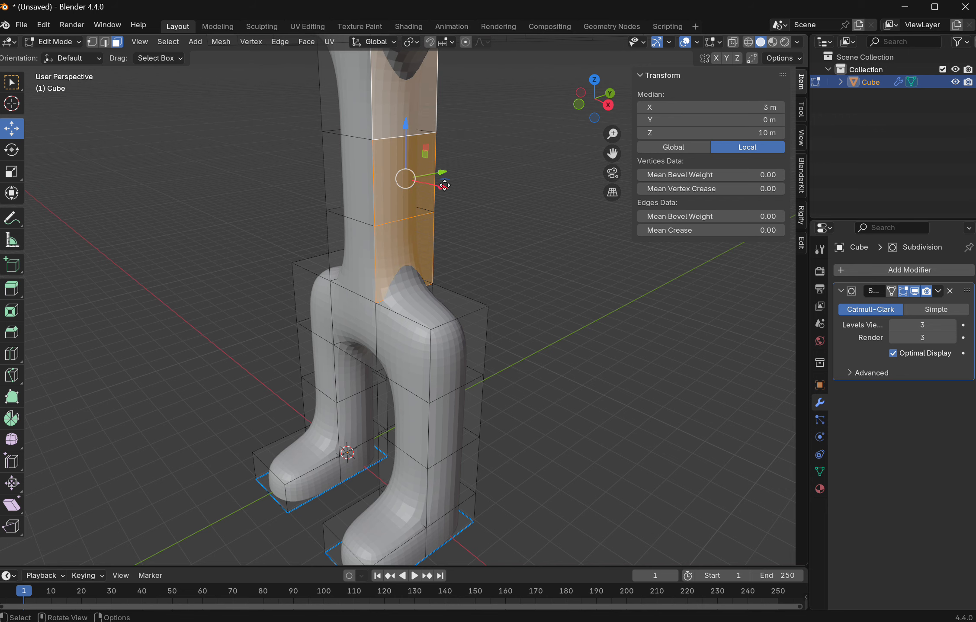
{"action": "left_click_drag", "start_coordinate": [445, 185], "coordinate": [471, 196]}
Step: Move the three opposite torso side faces outward along X to about -0.23 m to widen the torso
{"action": "middle_click_drag", "start_coordinate": [471, 197], "coordinate": [507, 164]}
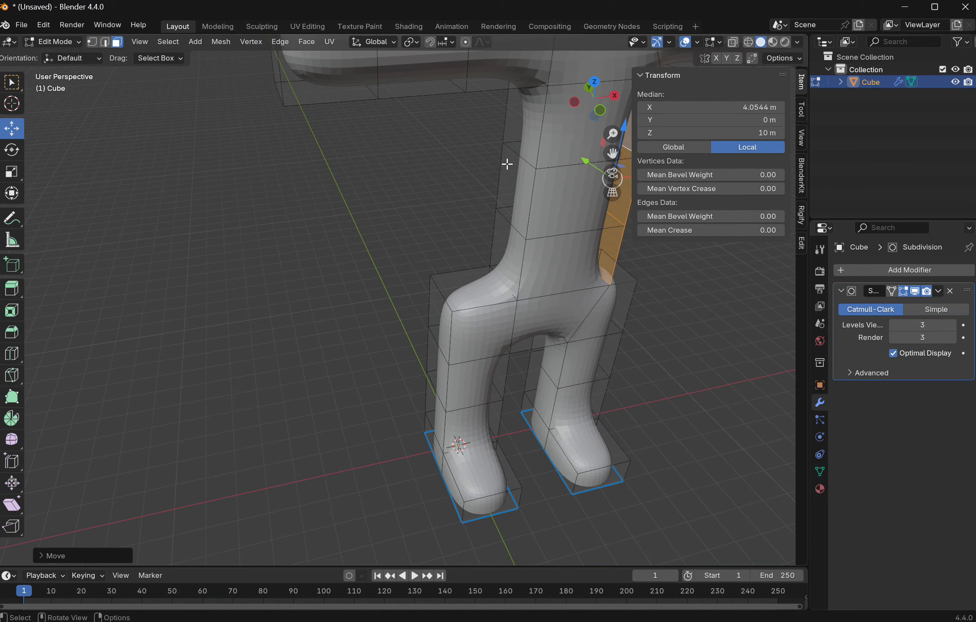
{"action": "left_click", "coordinate": [528, 137]}
{"action": "left_click", "coordinate": [502, 258], "text": "ctrl"}
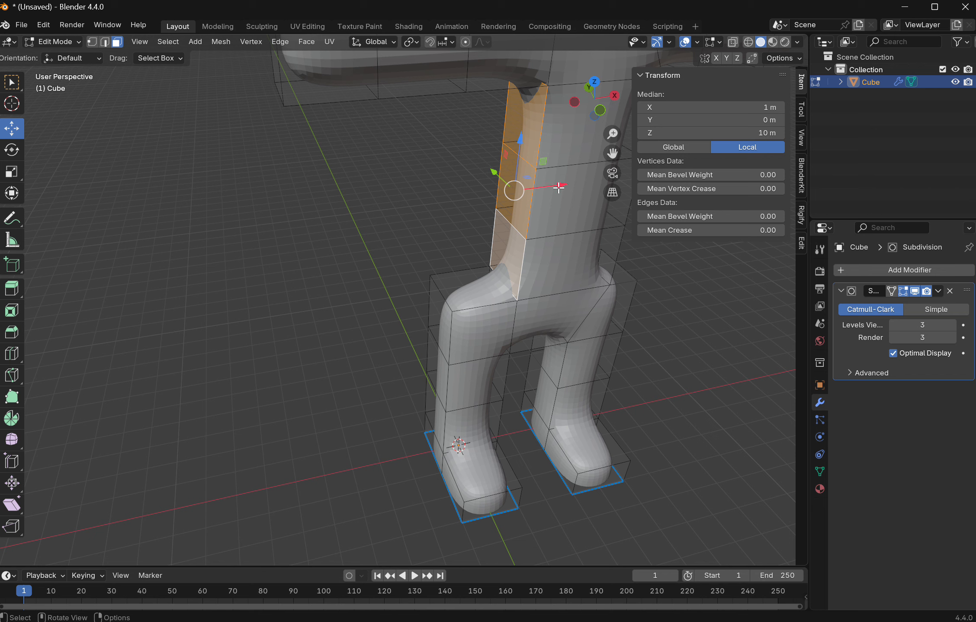
{"action": "left_click_drag", "start_coordinate": [559, 187], "coordinate": [521, 200]}
Step: Pull the uppermost front torso face below the arms forward along Y to form the chest
{"action": "middle_click_drag", "start_coordinate": [521, 200], "coordinate": [407, 239]}
{"action": "scroll", "coordinate": [367, 255], "scroll_direction": "down", "scroll_amount": 5}
{"action": "scroll", "coordinate": [407, 237], "scroll_direction": "up", "scroll_amount": 1}
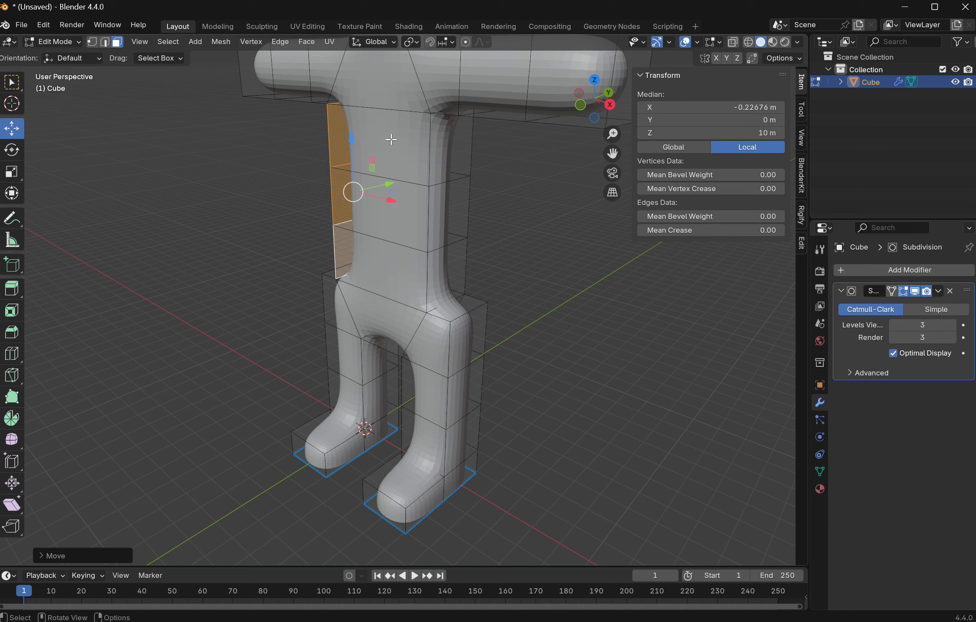
{"action": "left_click", "coordinate": [385, 109]}
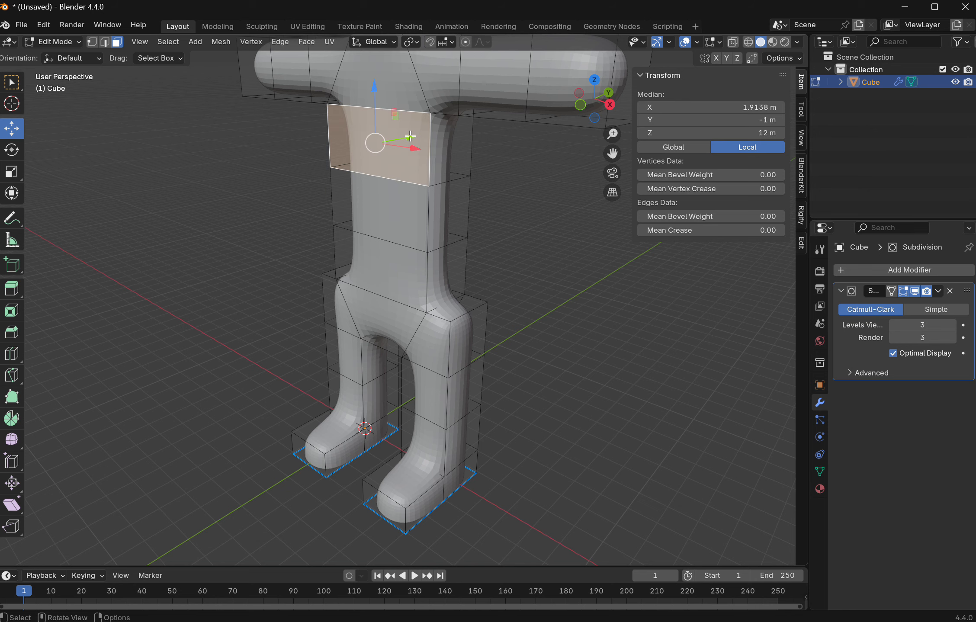
{"action": "left_click_drag", "start_coordinate": [410, 137], "coordinate": [388, 148]}
Step: Pull the uppermost back torso face outward along Y to about 1.48 m to form the upper back
{"action": "middle_click_drag", "start_coordinate": [419, 175], "coordinate": [321, 205]}
{"action": "left_click", "coordinate": [282, 116]}
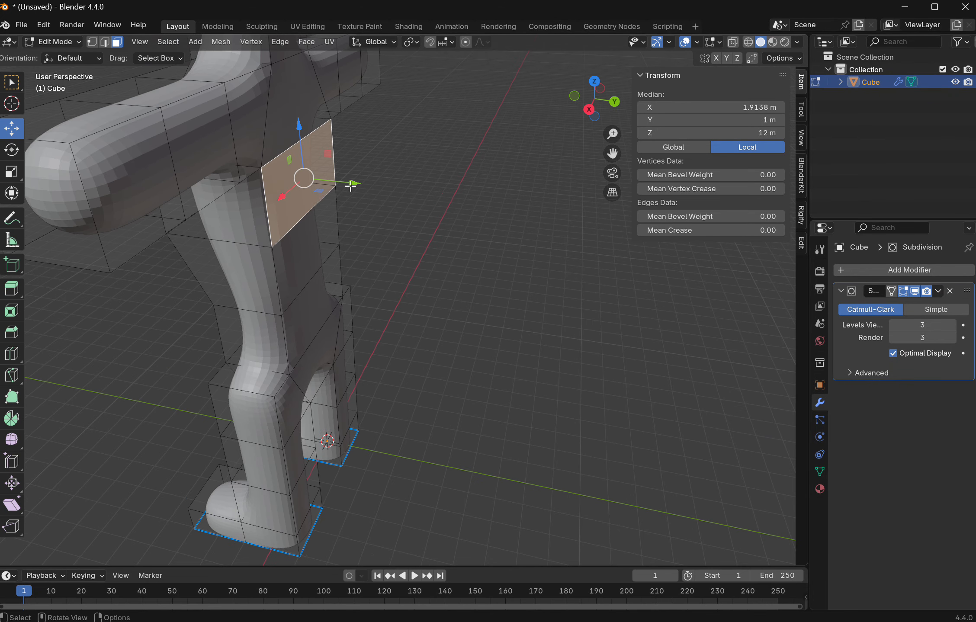
{"action": "scroll", "coordinate": [350, 184], "scroll_direction": "up", "scroll_amount": 1}
{"action": "left_click_drag", "start_coordinate": [321, 142], "coordinate": [347, 148]}
Step: Scale the crotch face between the legs narrower along X to close up the gap at the top of the thighs
{"action": "middle_click_drag", "start_coordinate": [300, 287], "coordinate": [279, 225]}
{"action": "scroll", "coordinate": [275, 244], "scroll_direction": "up", "scroll_amount": 4}
{"action": "scroll", "coordinate": [273, 249], "scroll_direction": "down", "scroll_amount": 5}
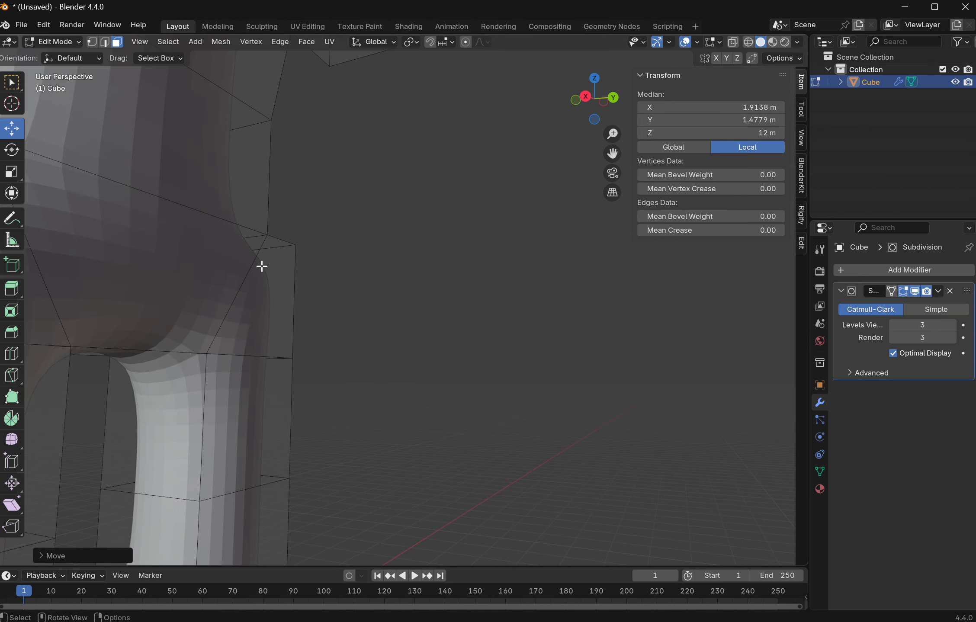
{"action": "middle_click_drag", "start_coordinate": [262, 266], "coordinate": [372, 264]}
{"action": "scroll", "coordinate": [363, 264], "scroll_direction": "up", "scroll_amount": 4}
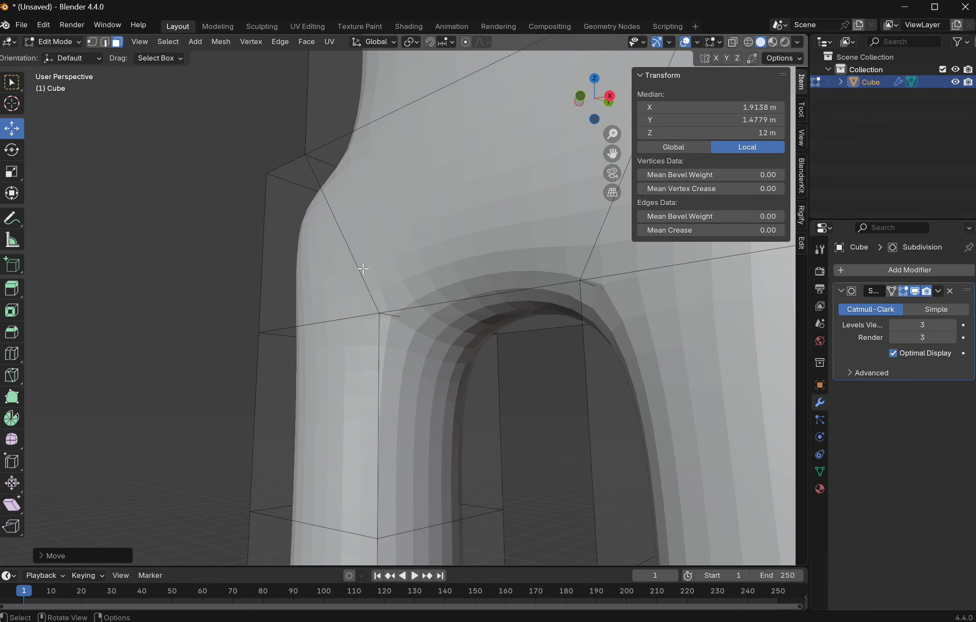
{"action": "left_click", "coordinate": [385, 336]}
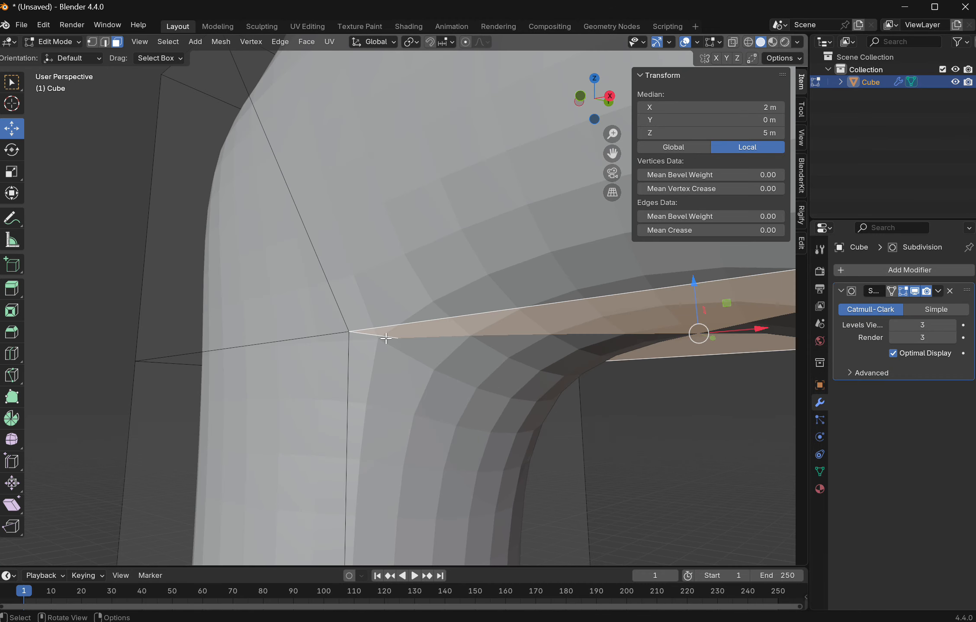
{"action": "scroll", "coordinate": [385, 337], "scroll_direction": "down", "scroll_amount": 5}
{"action": "middle_click_drag", "start_coordinate": [385, 338], "coordinate": [387, 380]}
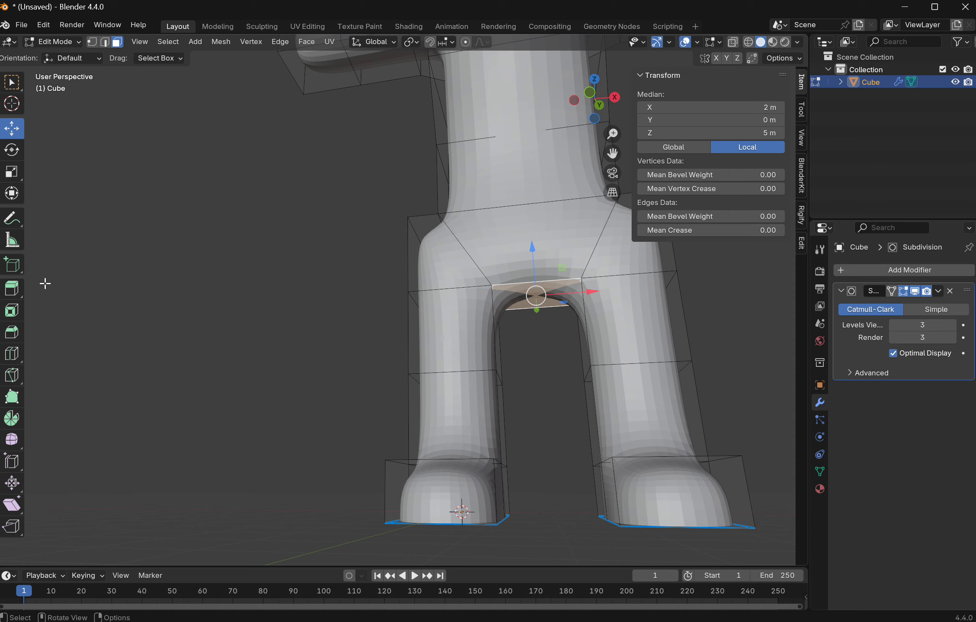
{"action": "left_click", "coordinate": [14, 177]}
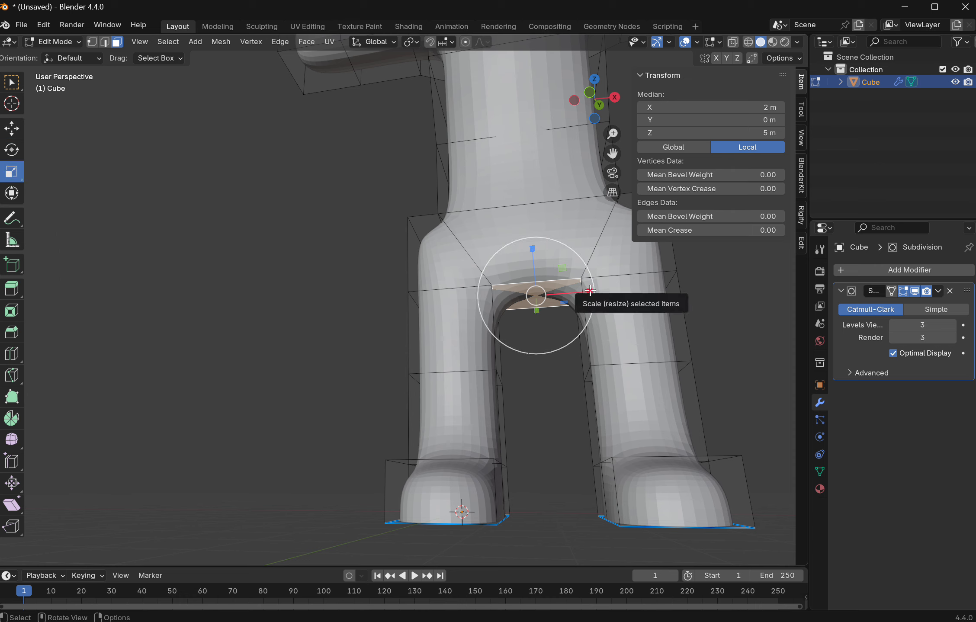
{"action": "left_click_drag", "start_coordinate": [590, 291], "coordinate": [546, 297]}
Step: Switch to edge selection and move the upper outer hip edges on both sides down along Z to slope the hips
{"action": "middle_click_drag", "start_coordinate": [362, 342], "coordinate": [460, 378]}
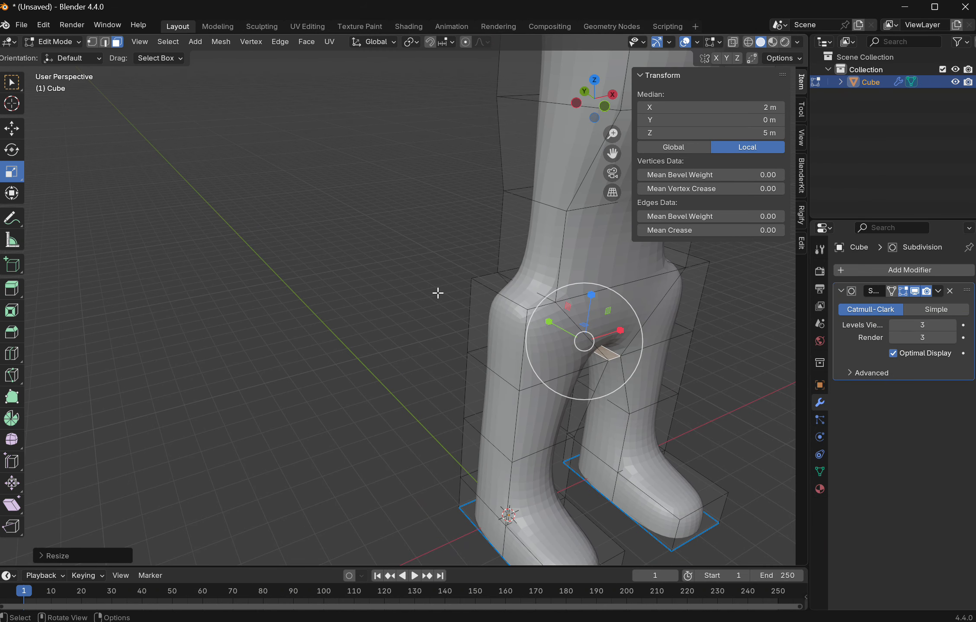
{"action": "left_click", "coordinate": [104, 45]}
{"action": "left_click", "coordinate": [499, 293]}
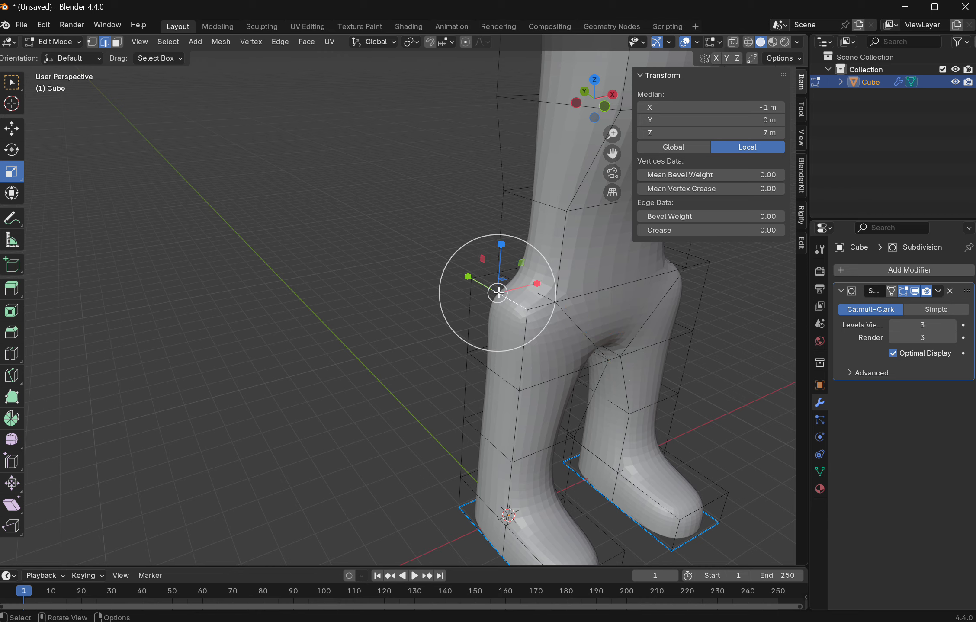
{"action": "scroll", "coordinate": [506, 383], "scroll_direction": "up", "scroll_amount": 8}
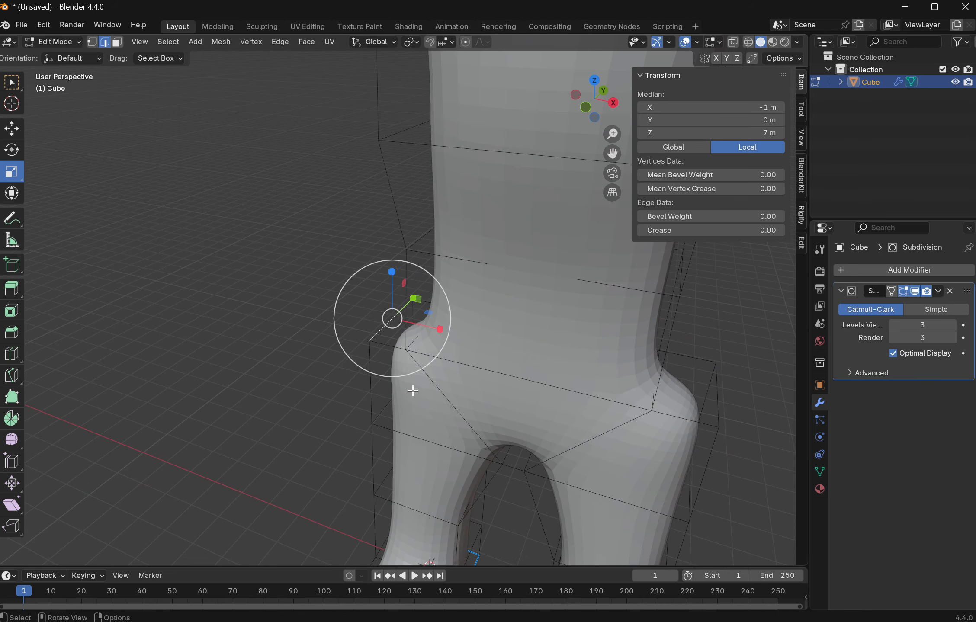
{"action": "scroll", "coordinate": [522, 422], "scroll_direction": "down", "scroll_amount": 3}
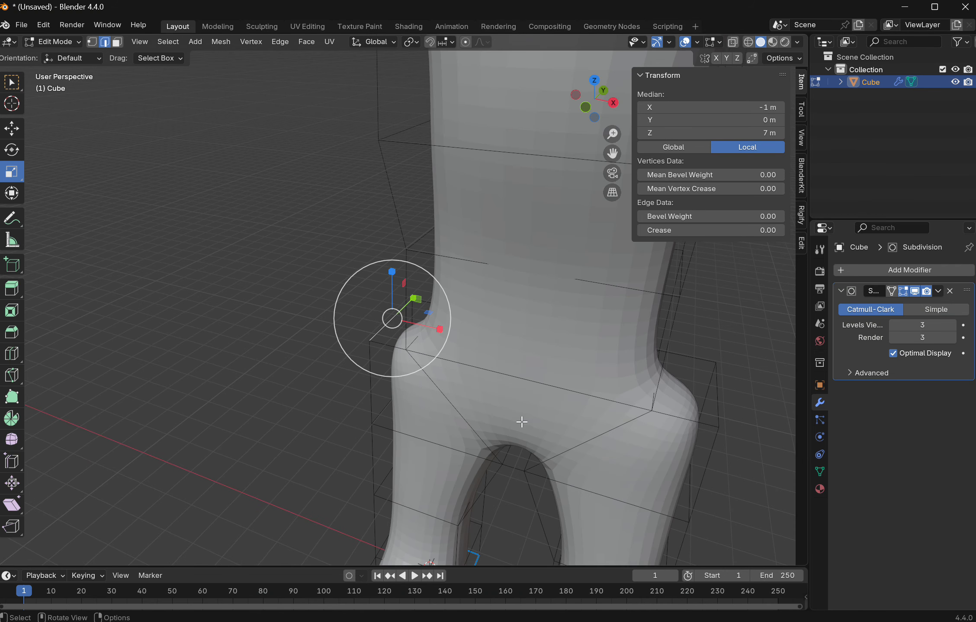
{"action": "left_click", "coordinate": [716, 391], "text": "shift"}
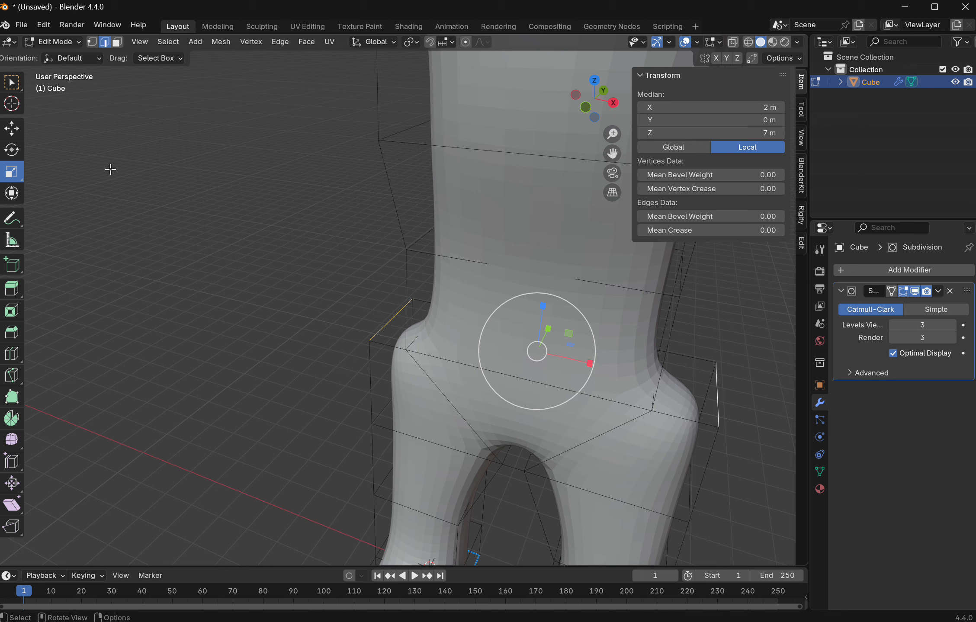
{"action": "left_click", "coordinate": [18, 133]}
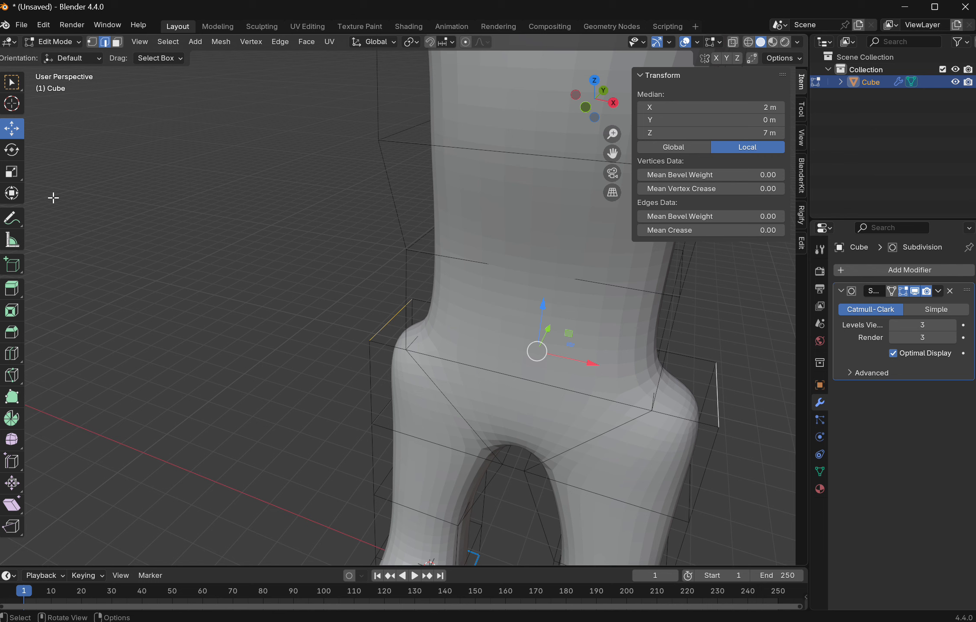
{"action": "left_click_drag", "start_coordinate": [541, 312], "coordinate": [523, 360]}
Step: Raise the connected edge path around the front of the waist along Z to a median of about 8.08 m
{"action": "left_click", "coordinate": [659, 386]}
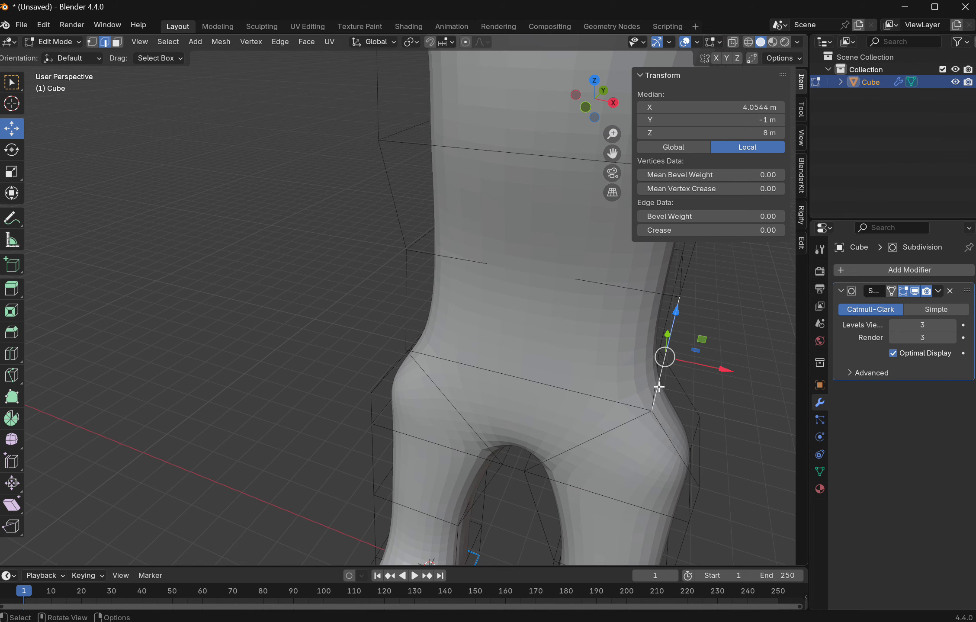
{"action": "middle_click_drag", "start_coordinate": [462, 391], "coordinate": [538, 361]}
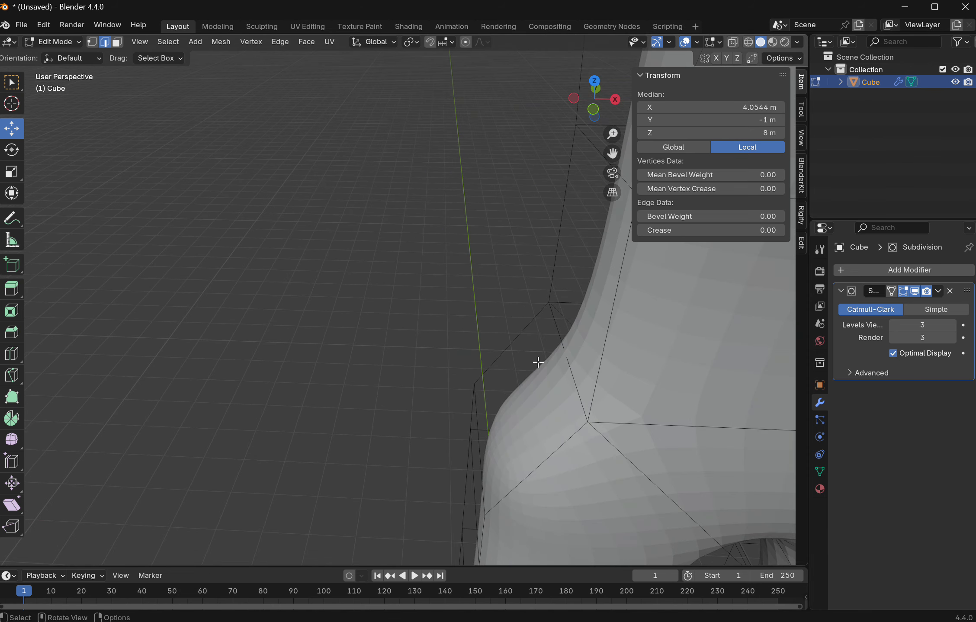
{"action": "left_click", "coordinate": [573, 377], "text": "ctrl"}
{"action": "scroll", "coordinate": [565, 369], "scroll_direction": "down", "scroll_amount": 5}
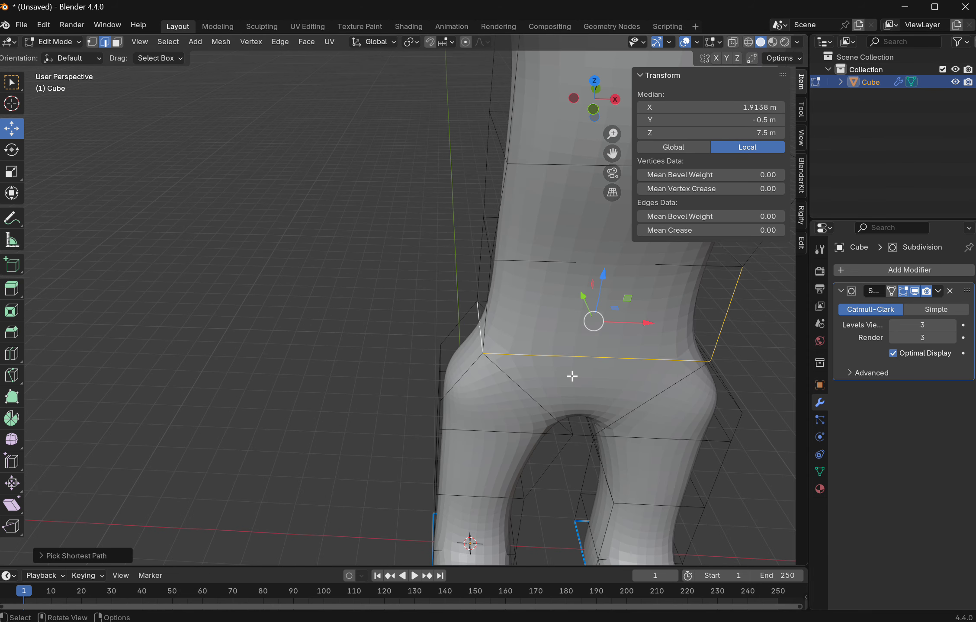
{"action": "left_click_drag", "start_coordinate": [560, 271], "coordinate": [562, 250]}
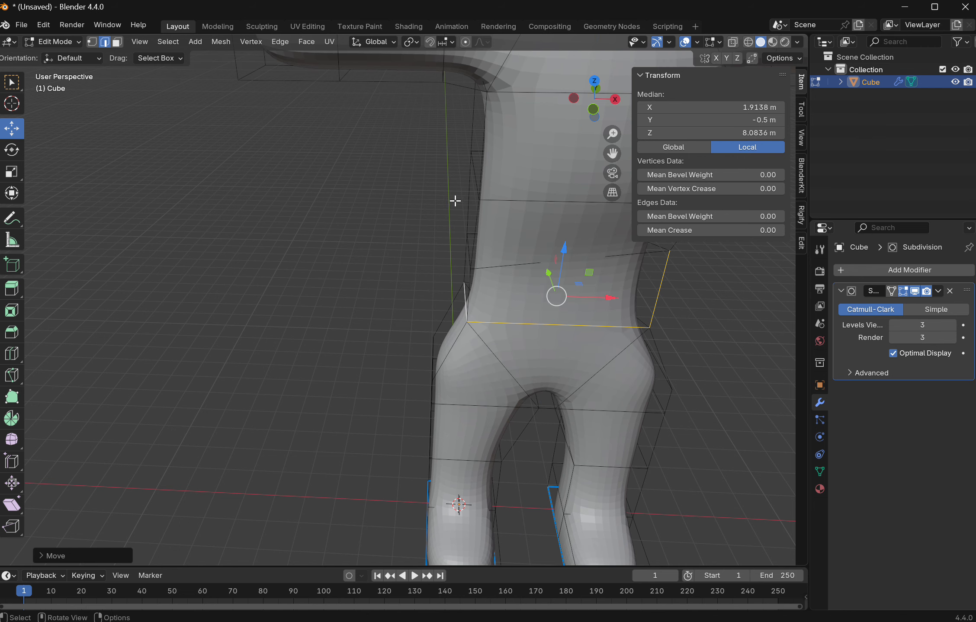
Step: Examine the whole figure and the reshaped waist, hips and legs from different angles and distances
{"action": "middle_click_drag", "start_coordinate": [455, 201], "coordinate": [527, 190]}
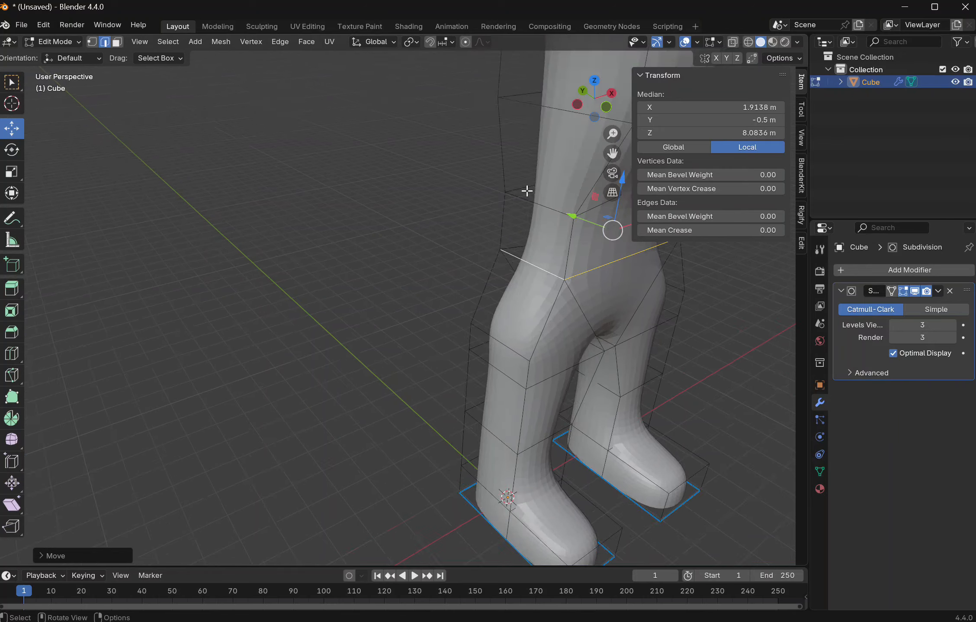
{"action": "scroll", "coordinate": [556, 120], "scroll_direction": "down", "scroll_amount": 10}
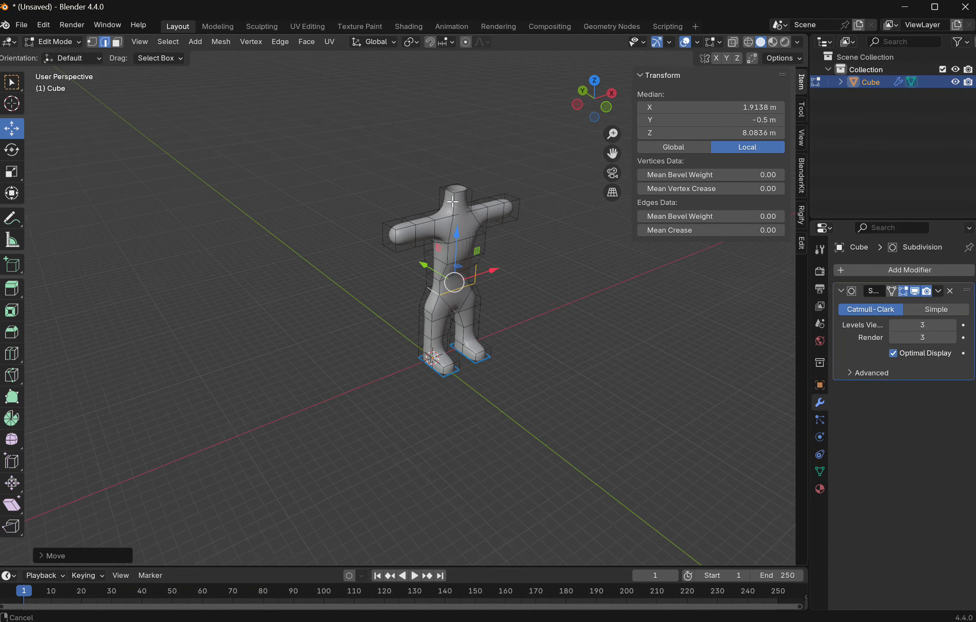
{"action": "scroll", "coordinate": [453, 202], "scroll_direction": "up", "scroll_amount": 8}
{"action": "left_click", "coordinate": [520, 129]}
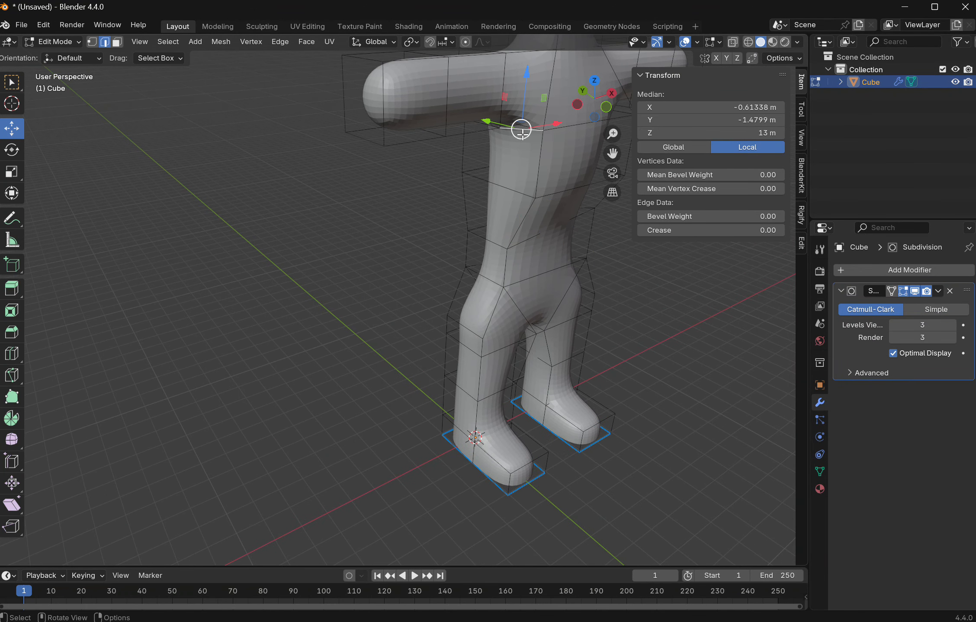
{"action": "middle_click_drag", "start_coordinate": [551, 214], "coordinate": [543, 174]}
{"action": "scroll", "coordinate": [542, 175], "scroll_direction": "up", "scroll_amount": 5}
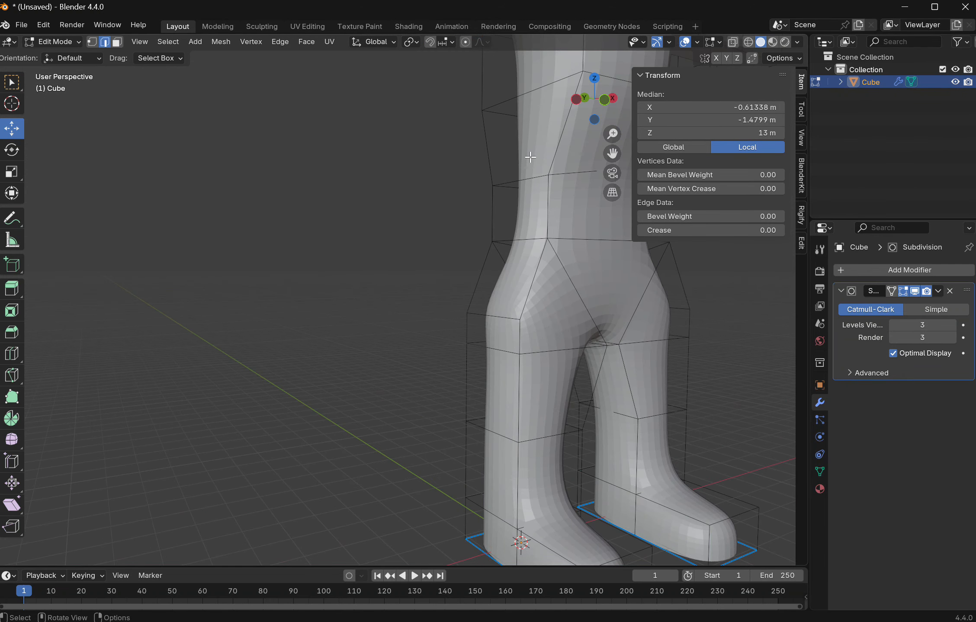
Step: Select the connected edge path from one underarm across the back to the other and scale it wider along X
{"action": "scroll", "coordinate": [532, 155], "scroll_direction": "down", "scroll_amount": 8}
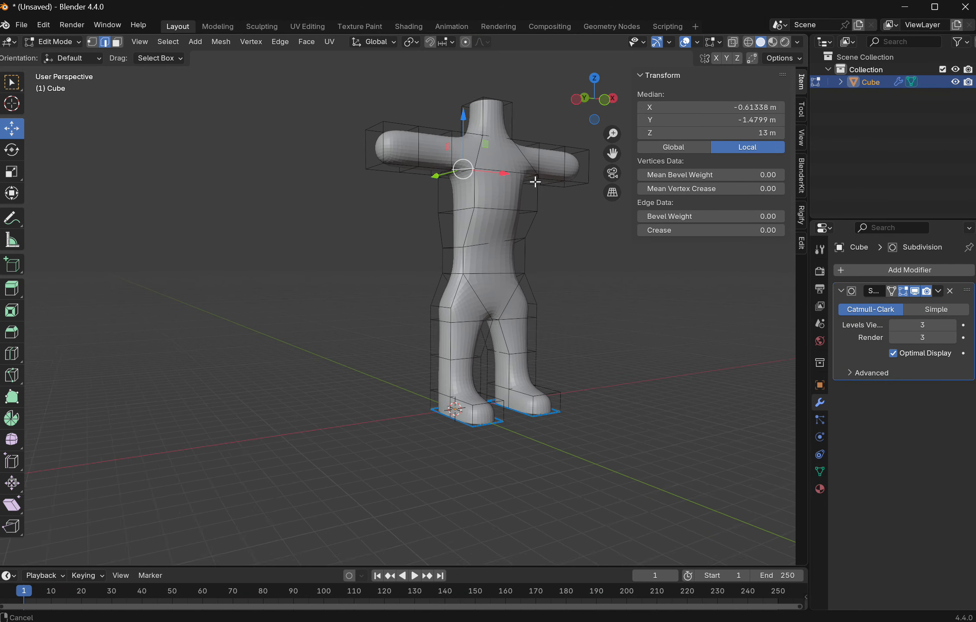
{"action": "scroll", "coordinate": [536, 169], "scroll_direction": "up", "scroll_amount": 2}
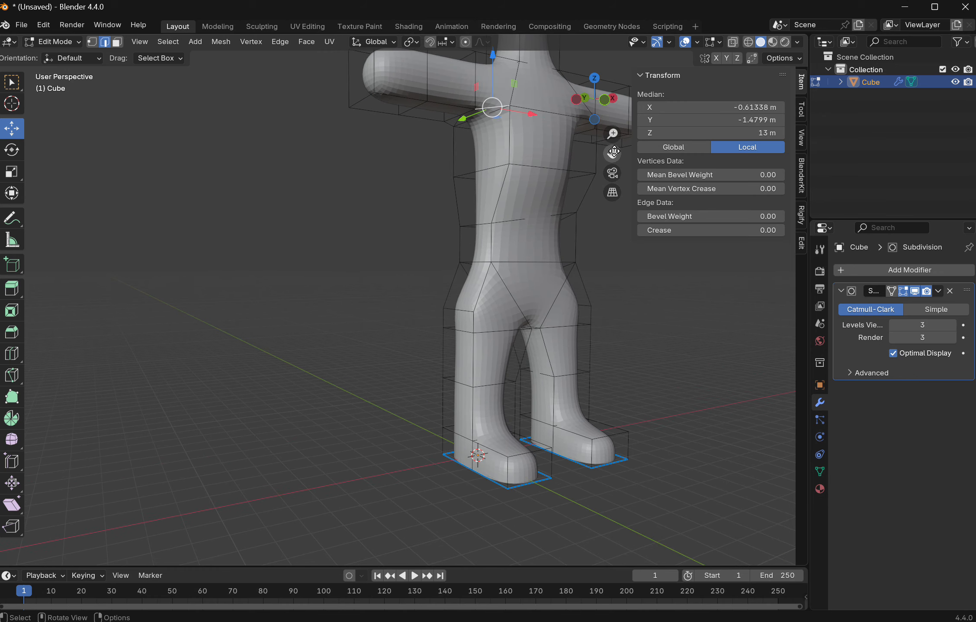
{"action": "left_click_drag", "start_coordinate": [613, 152], "coordinate": [476, 203]}
{"action": "scroll", "coordinate": [475, 212], "scroll_direction": "up", "scroll_amount": 6}
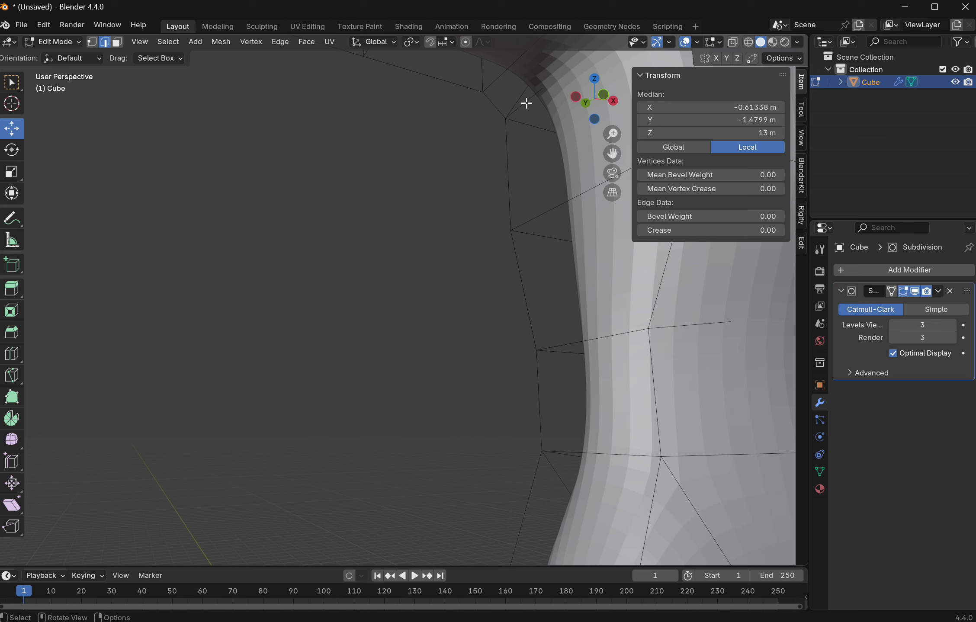
{"action": "scroll", "coordinate": [526, 106], "scroll_direction": "down", "scroll_amount": 5}
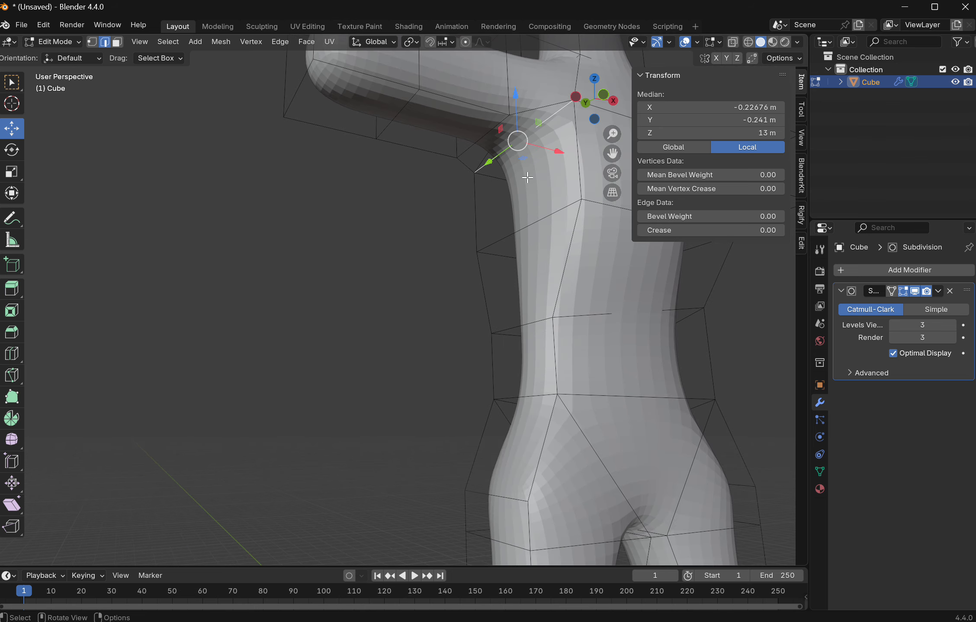
{"action": "middle_click_drag", "start_coordinate": [528, 177], "coordinate": [399, 210]}
{"action": "left_click", "coordinate": [438, 106], "text": "ctrl"}
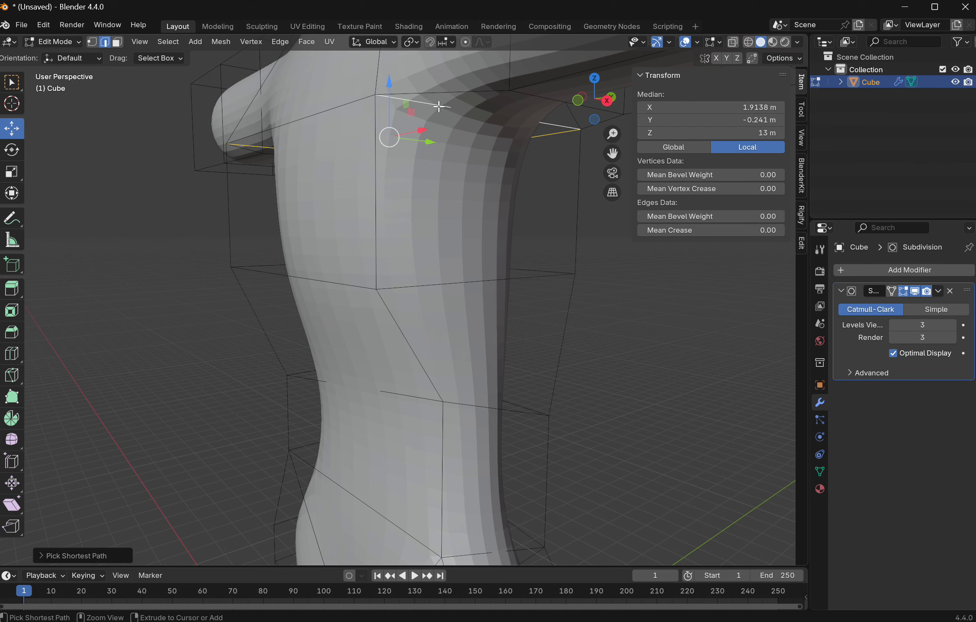
{"action": "middle_click_drag", "start_coordinate": [440, 106], "coordinate": [492, 143]}
{"action": "scroll", "coordinate": [492, 143], "scroll_direction": "up", "scroll_amount": 5}
{"action": "scroll", "coordinate": [490, 144], "scroll_direction": "down", "scroll_amount": 7}
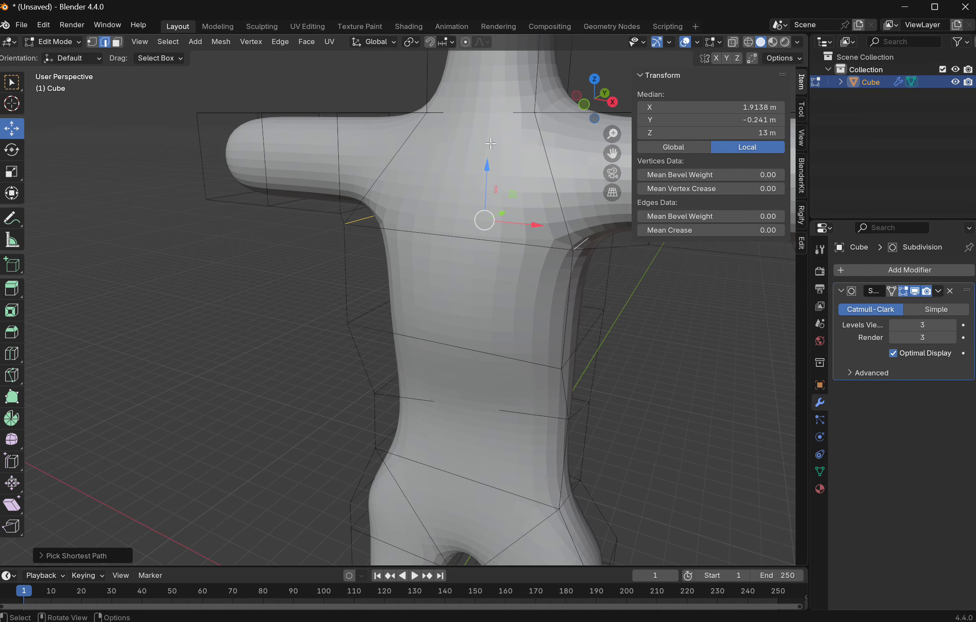
{"action": "scroll", "coordinate": [491, 144], "scroll_direction": "down", "scroll_amount": 2}
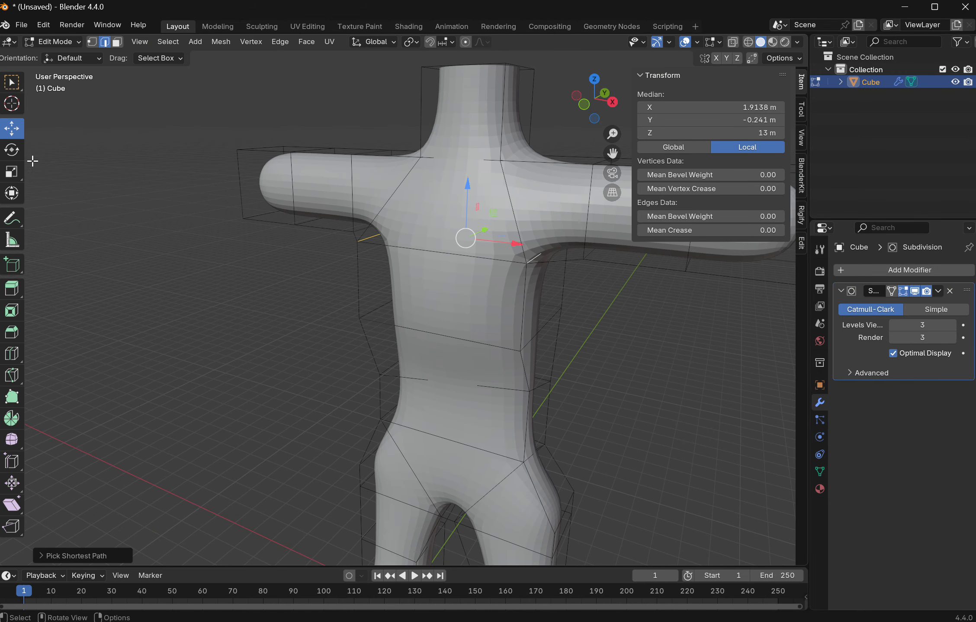
{"action": "left_click", "coordinate": [13, 172]}
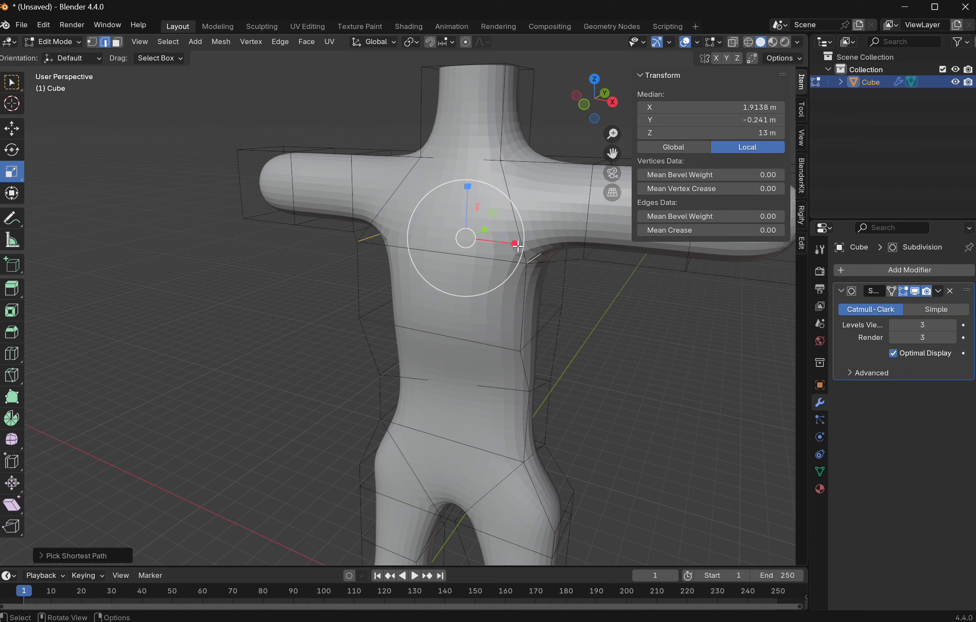
{"action": "left_click_drag", "start_coordinate": [516, 245], "coordinate": [533, 245]}
Step: Switch to face selection and move the two upper-back faces outward along Y to a median of about 1.584 m
{"action": "middle_click_drag", "start_coordinate": [533, 245], "coordinate": [369, 276]}
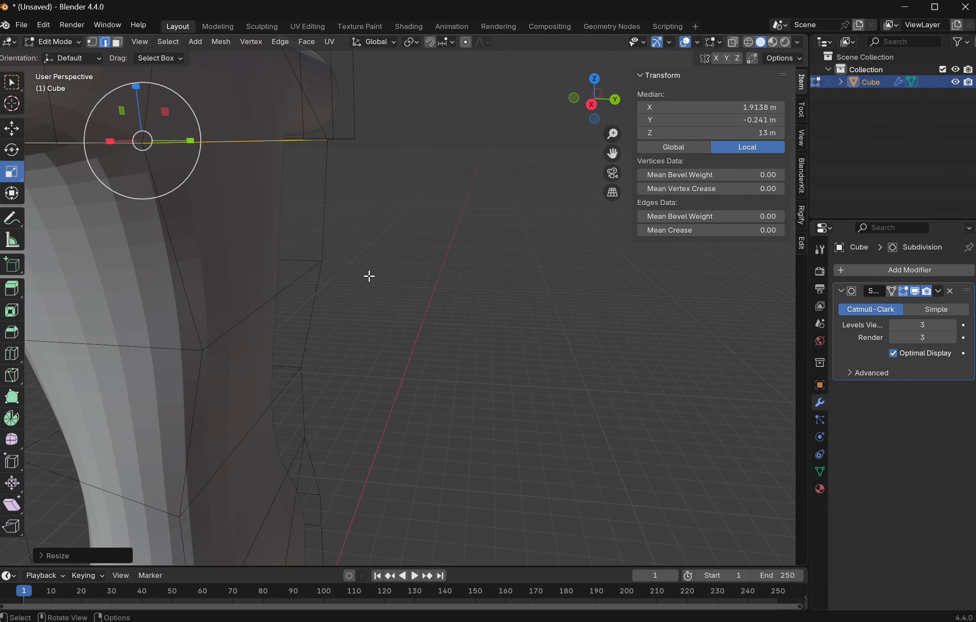
{"action": "scroll", "coordinate": [369, 276], "scroll_direction": "up", "scroll_amount": 2}
{"action": "scroll", "coordinate": [372, 265], "scroll_direction": "down", "scroll_amount": 5}
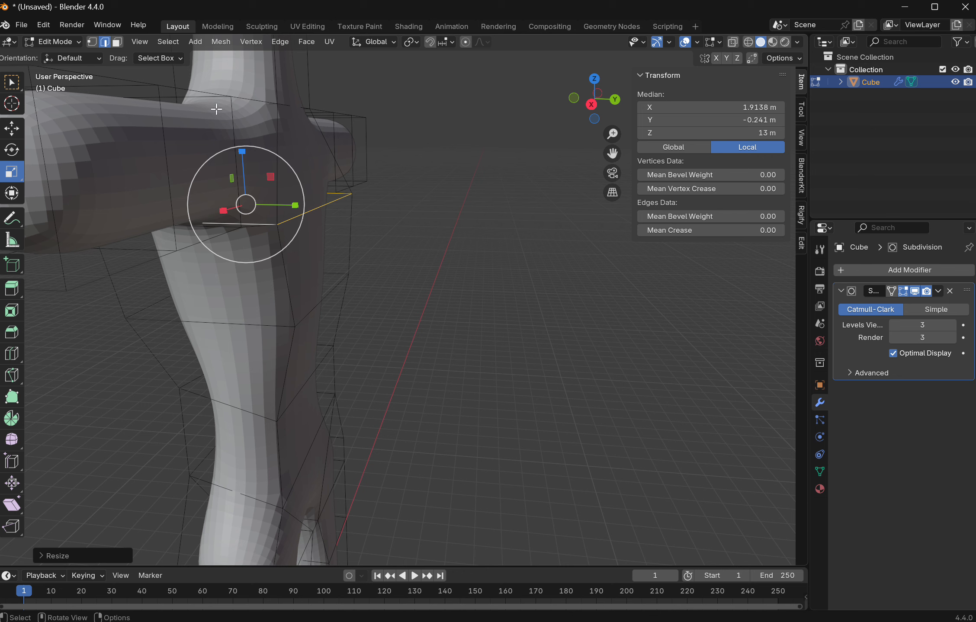
{"action": "left_click", "coordinate": [118, 41]}
{"action": "left_click", "coordinate": [331, 208]}
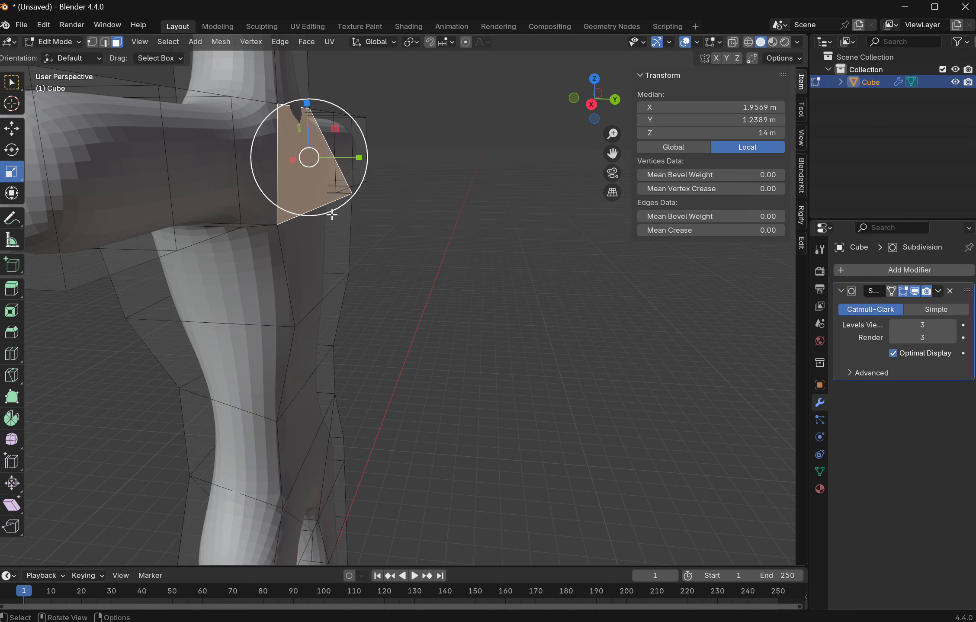
{"action": "left_click", "coordinate": [336, 252], "text": "ctrl"}
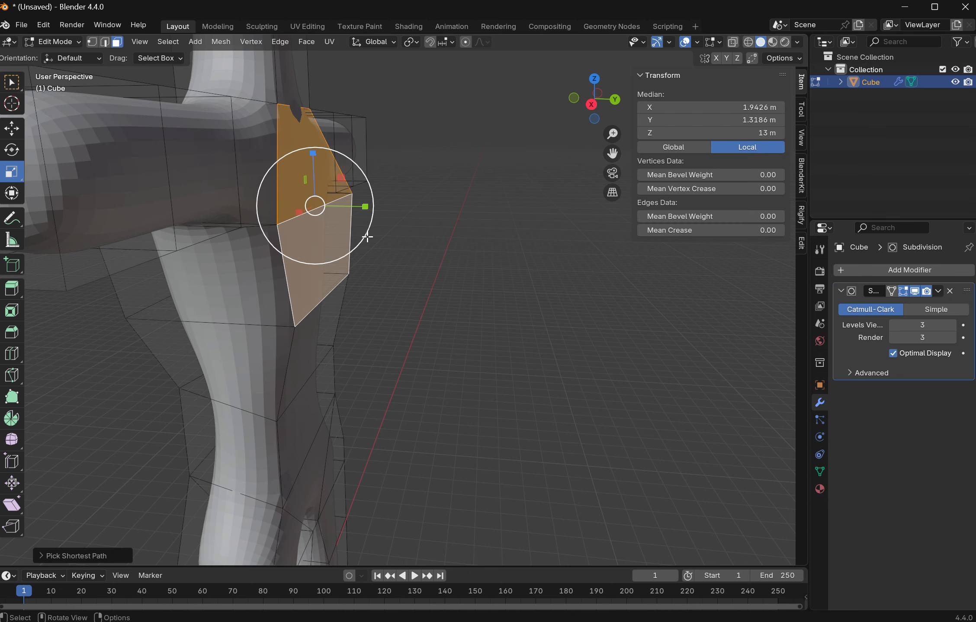
{"action": "left_click", "coordinate": [15, 130]}
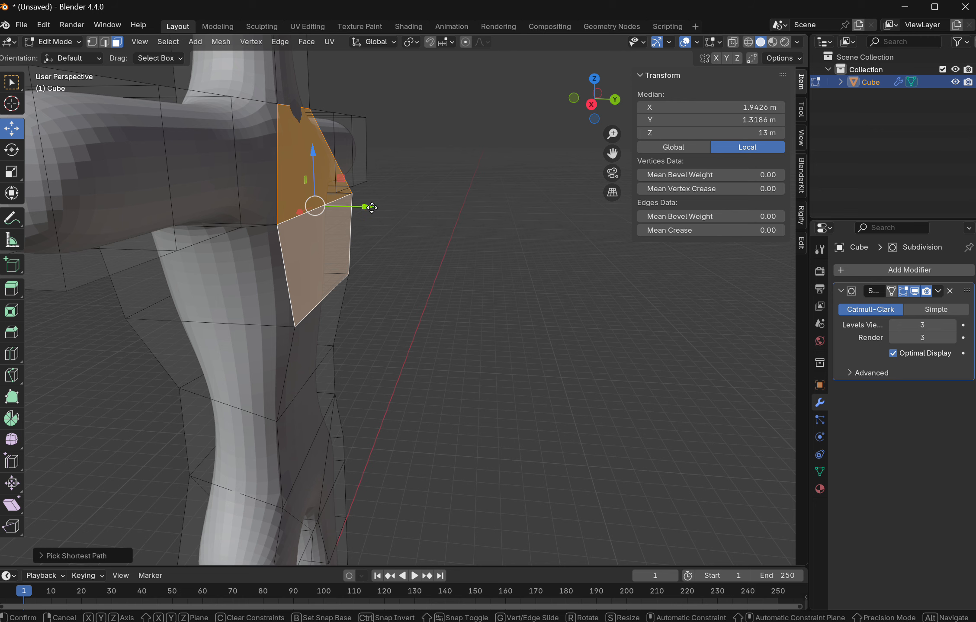
{"action": "left_click_drag", "start_coordinate": [368, 208], "coordinate": [383, 207]}
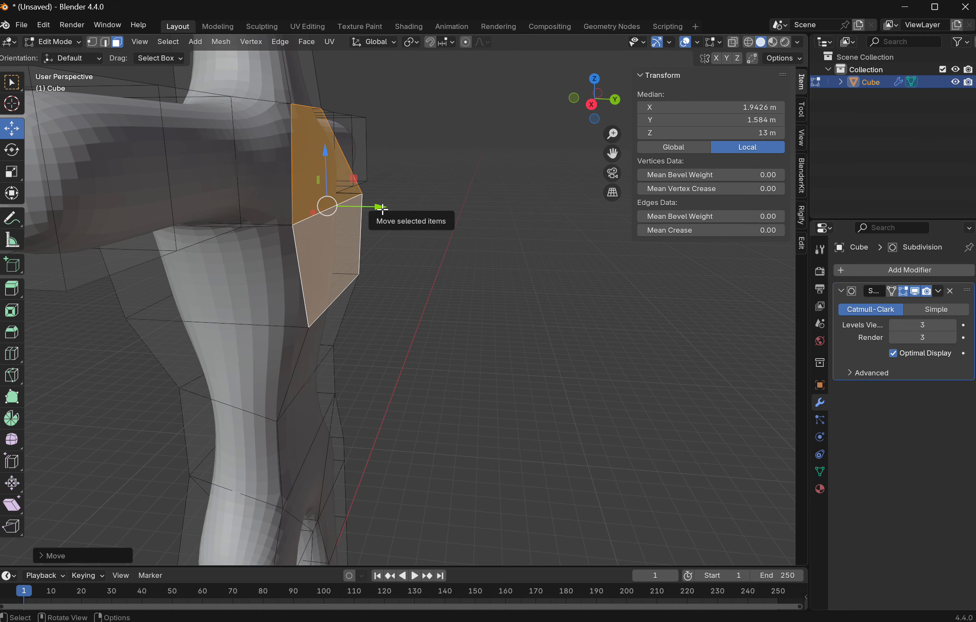
{"action": "scroll", "coordinate": [390, 272], "scroll_direction": "down", "scroll_amount": 3}
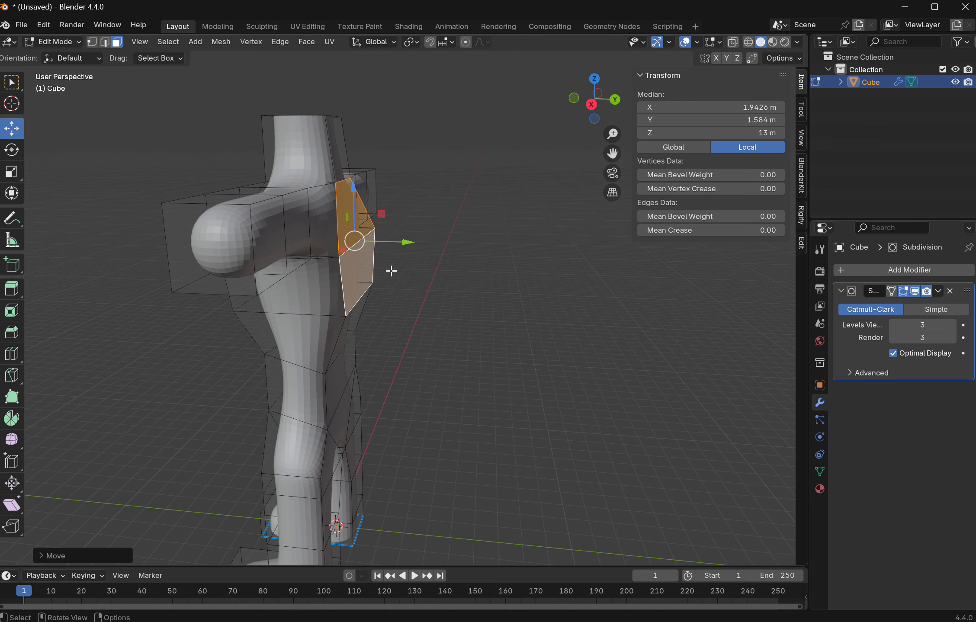
{"action": "scroll", "coordinate": [389, 296], "scroll_direction": "down", "scroll_amount": 1}
{"action": "scroll", "coordinate": [375, 308], "scroll_direction": "up", "scroll_amount": 3}
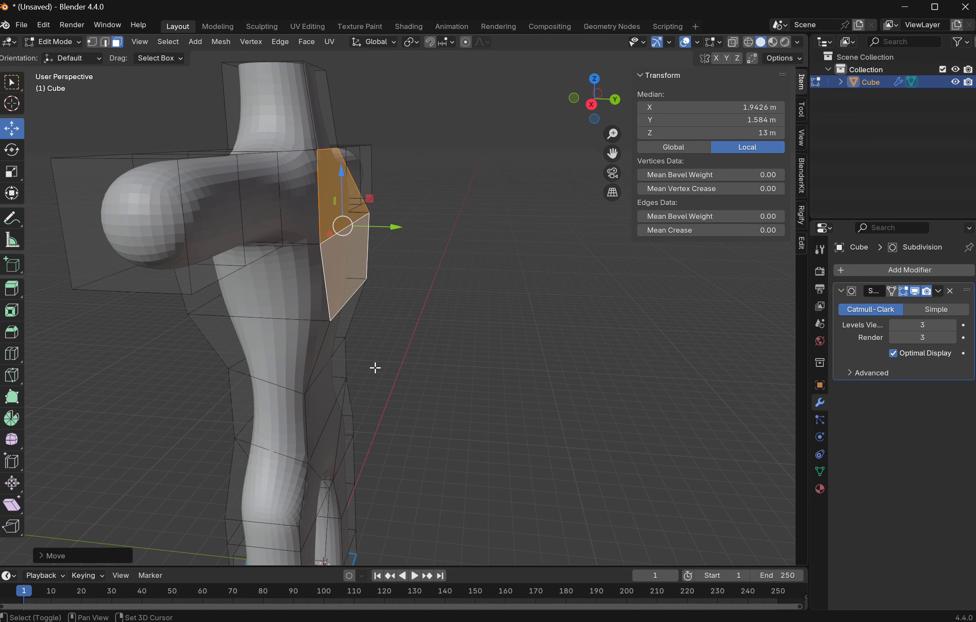
Step: Select the three rear faces across the pelvis and hips and move them backward along Y to a median of about 1.605 m
{"action": "middle_click_drag", "start_coordinate": [375, 368], "coordinate": [338, 268], "text": "shift"}
{"action": "scroll", "coordinate": [323, 309], "scroll_direction": "up", "scroll_amount": 3}
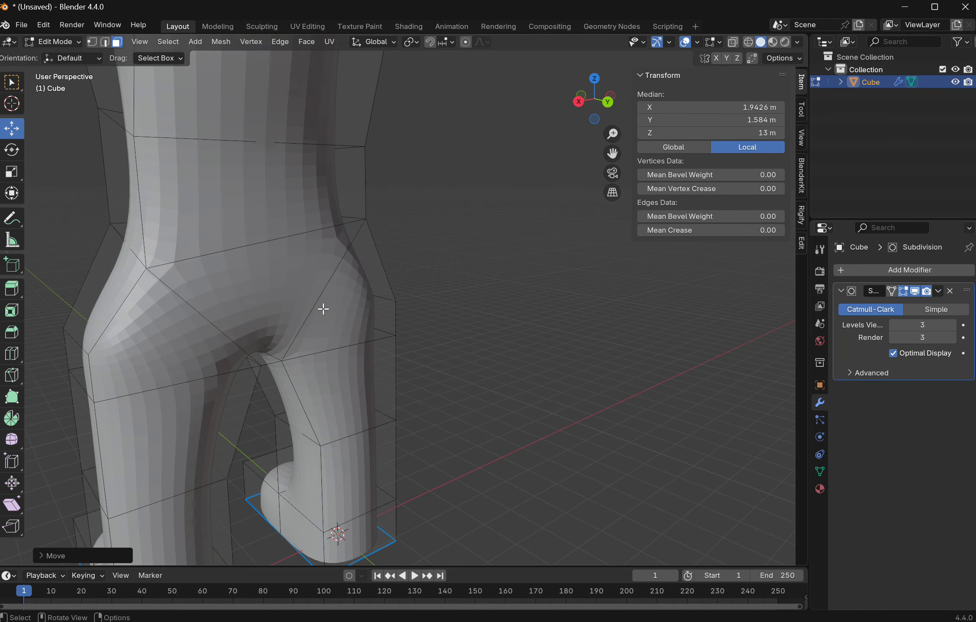
{"action": "scroll", "coordinate": [323, 309], "scroll_direction": "up", "scroll_amount": 3}
{"action": "scroll", "coordinate": [303, 302], "scroll_direction": "down", "scroll_amount": 2}
{"action": "left_click", "coordinate": [266, 285]}
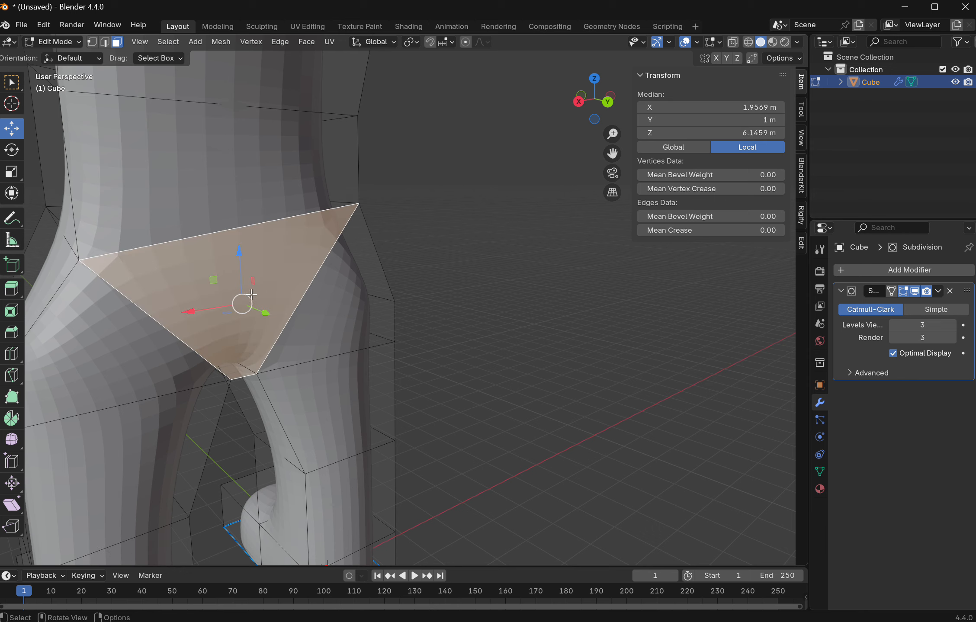
{"action": "middle_click_drag", "start_coordinate": [301, 329], "coordinate": [329, 323]}
{"action": "scroll", "coordinate": [329, 322], "scroll_direction": "up", "scroll_amount": 3}
{"action": "scroll", "coordinate": [231, 328], "scroll_direction": "up", "scroll_amount": 2}
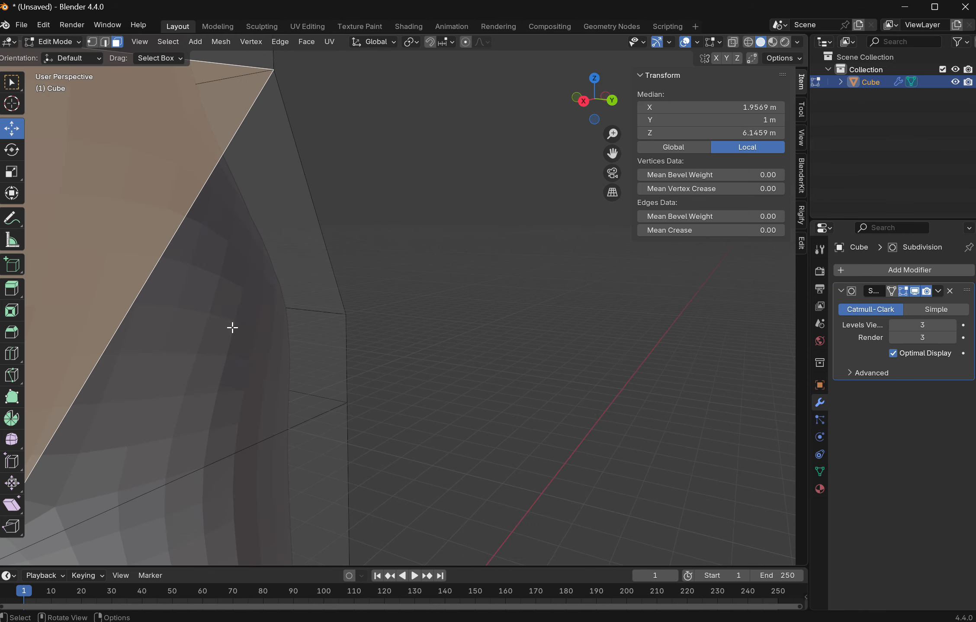
{"action": "scroll", "coordinate": [233, 324], "scroll_direction": "down", "scroll_amount": 4}
{"action": "left_click", "coordinate": [195, 365], "text": "shift"}
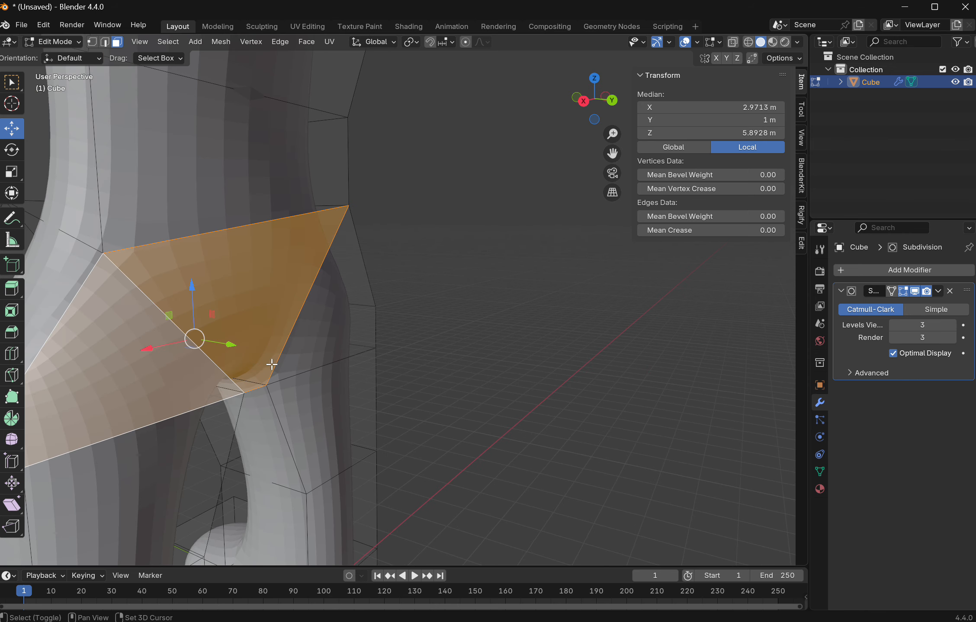
{"action": "left_click", "coordinate": [334, 342], "text": "shift"}
{"action": "middle_click_drag", "start_coordinate": [334, 341], "coordinate": [339, 341]}
{"action": "scroll", "coordinate": [324, 341], "scroll_direction": "up", "scroll_amount": 1}
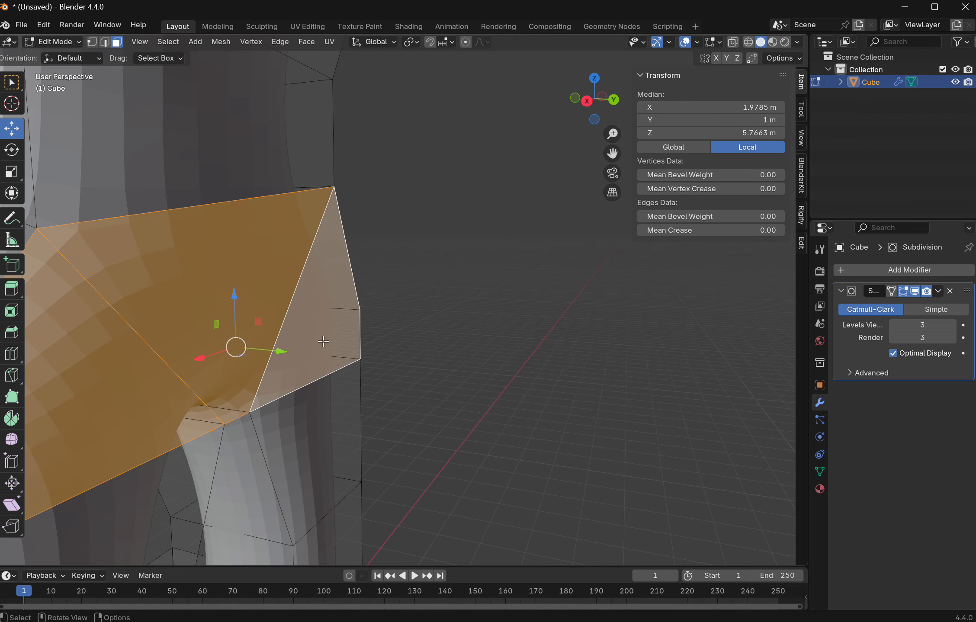
{"action": "scroll", "coordinate": [324, 342], "scroll_direction": "down", "scroll_amount": 2}
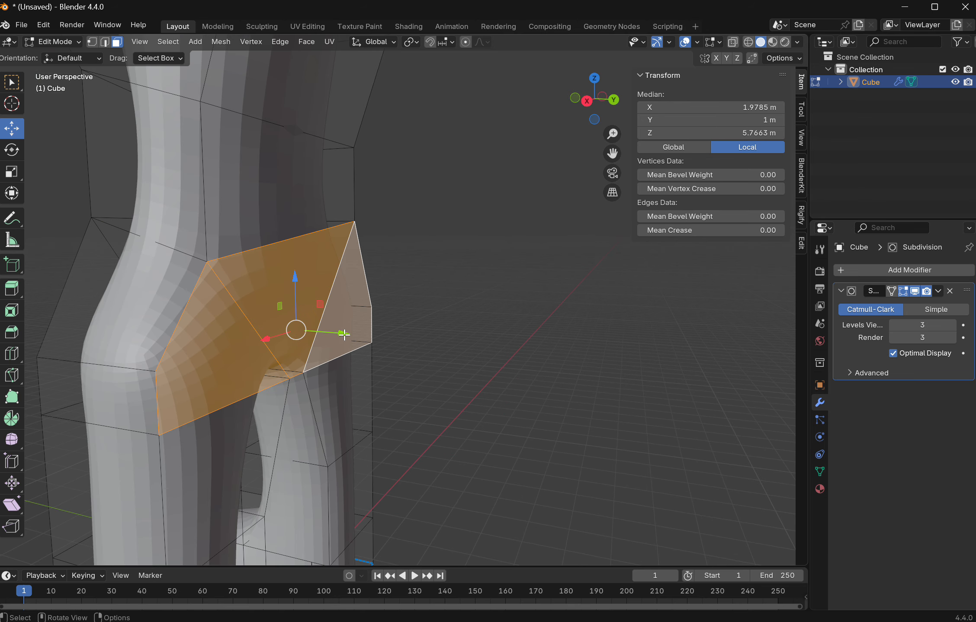
{"action": "left_click_drag", "start_coordinate": [344, 334], "coordinate": [378, 340]}
Step: Switch to edge selection and move the rear ankle edges of both legs forward along Y to a median of about 0.524 m
{"action": "middle_click_drag", "start_coordinate": [394, 385], "coordinate": [283, 409]}
{"action": "scroll", "coordinate": [227, 383], "scroll_direction": "up", "scroll_amount": 1}
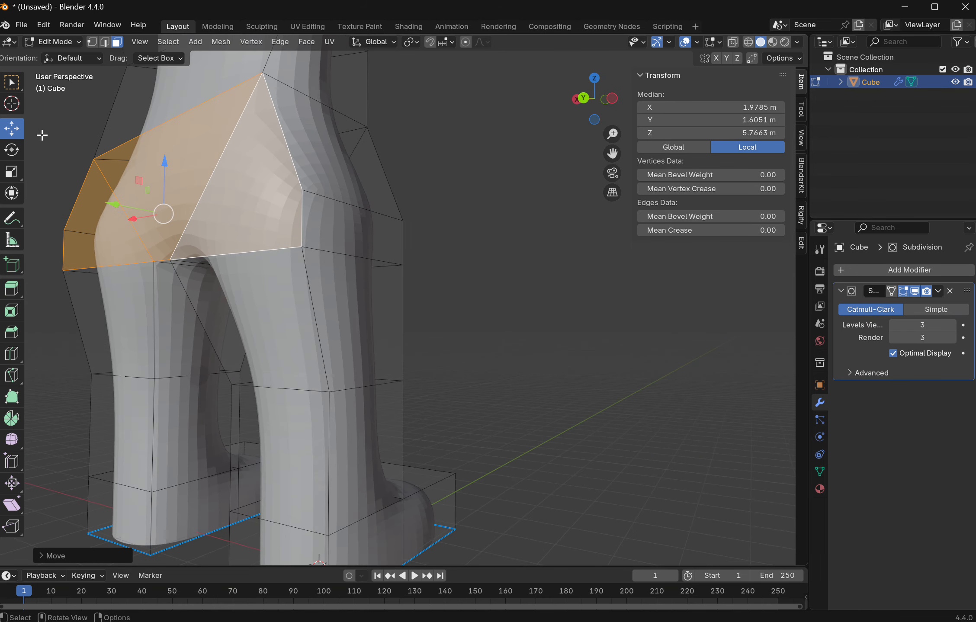
{"action": "left_click", "coordinate": [105, 42]}
{"action": "left_click", "coordinate": [126, 485]}
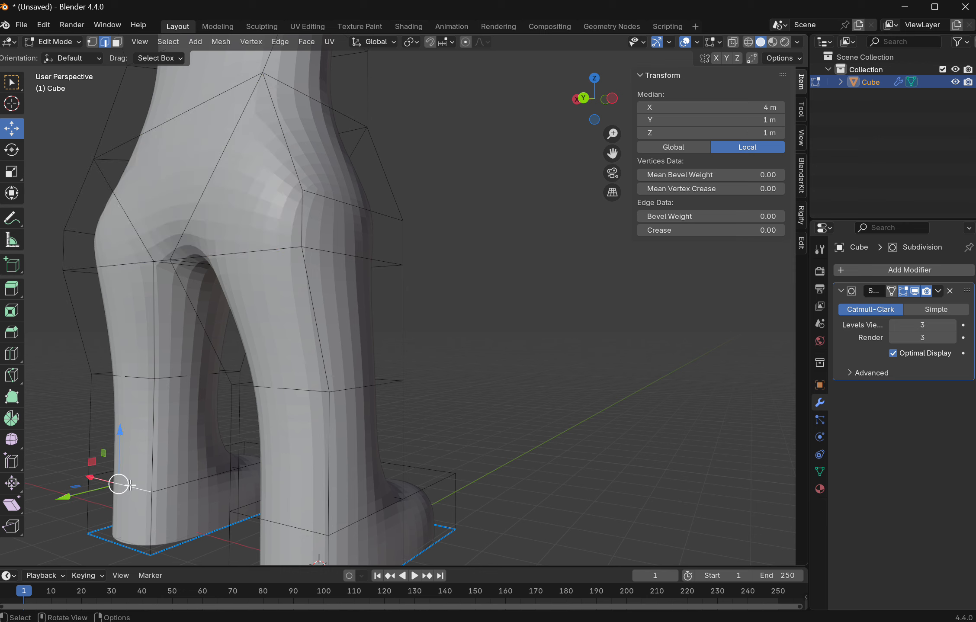
{"action": "left_click", "coordinate": [294, 528], "text": "shift"}
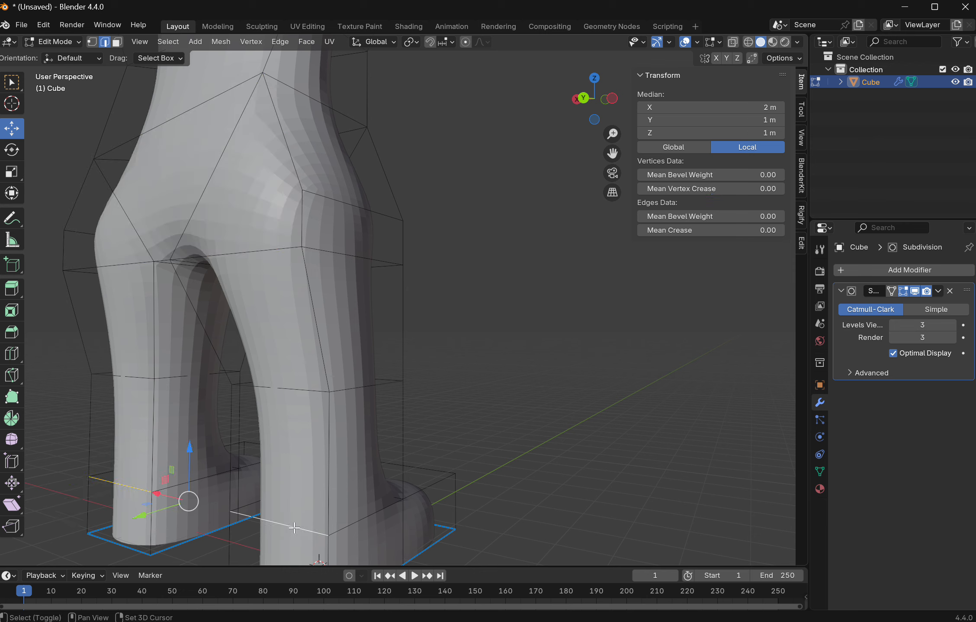
{"action": "left_click_drag", "start_coordinate": [139, 515], "coordinate": [169, 510]}
Step: Move the front knee edges of both legs forward along Y to a median of about -1.388 m
{"action": "middle_click_drag", "start_coordinate": [170, 509], "coordinate": [161, 488]}
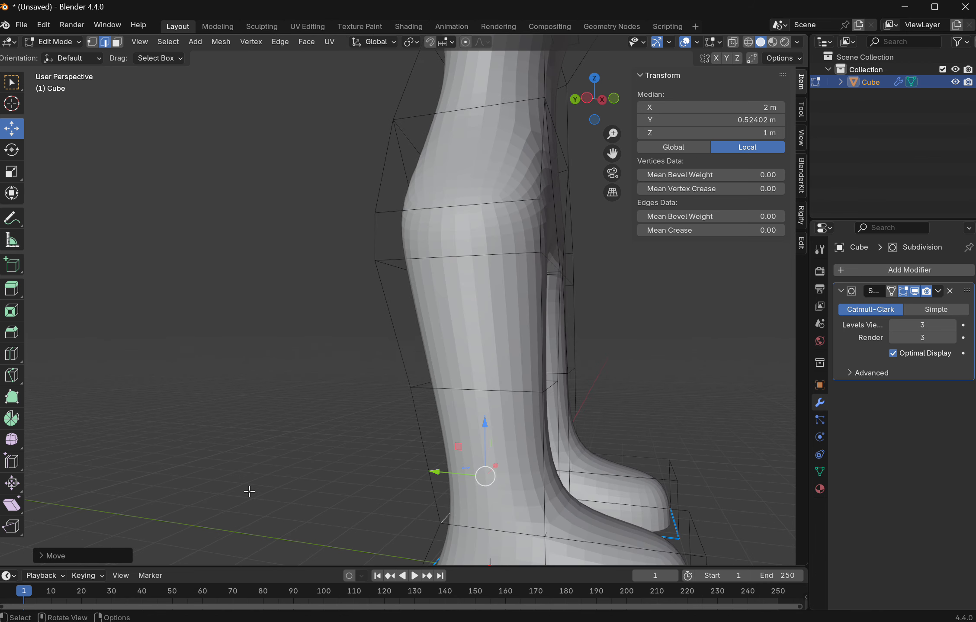
{"action": "middle_click_drag", "start_coordinate": [249, 492], "coordinate": [452, 446]}
{"action": "left_click", "coordinate": [613, 414]}
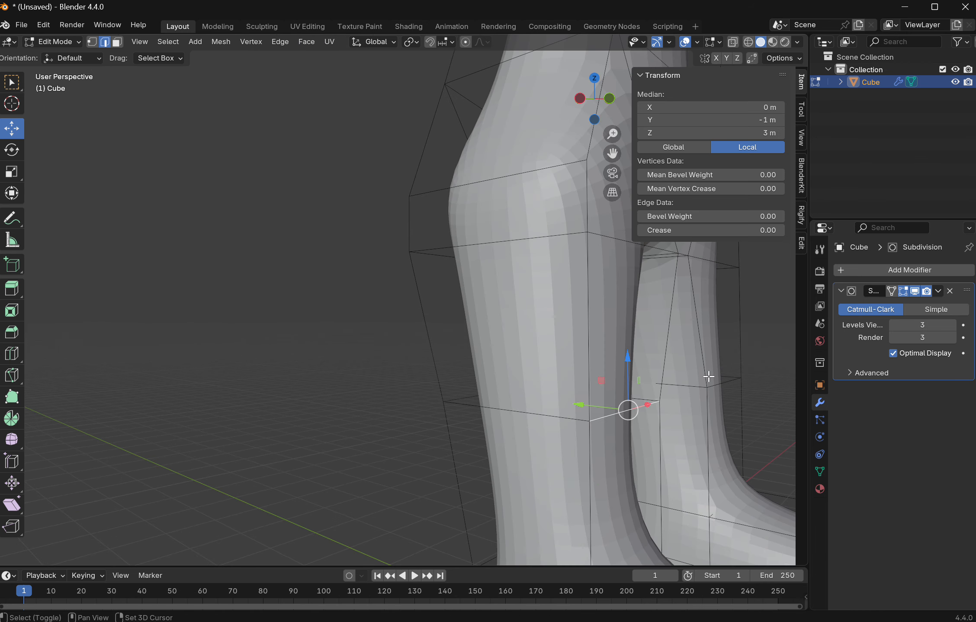
{"action": "left_click", "coordinate": [709, 386], "text": "shift"}
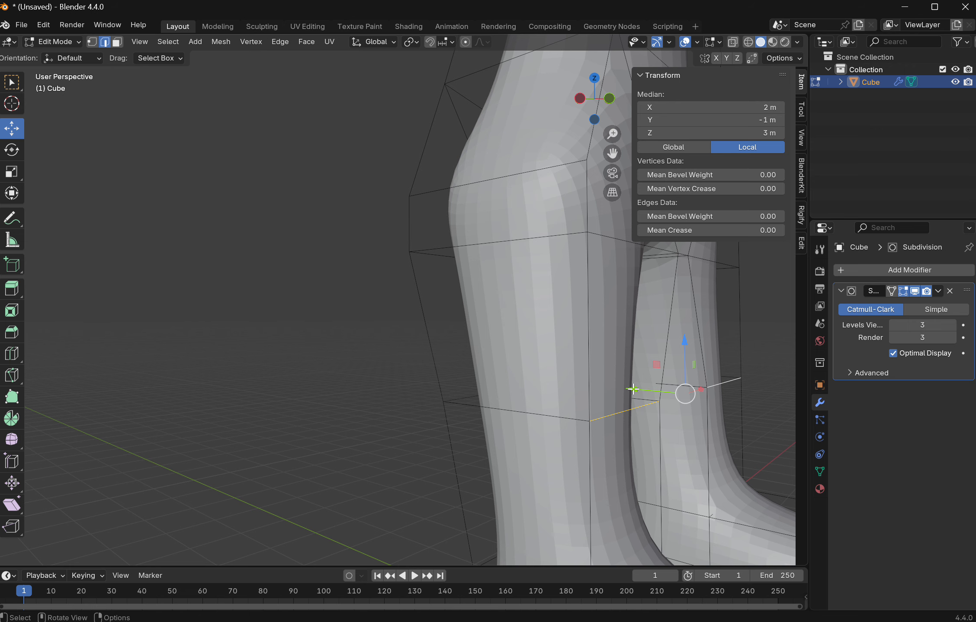
{"action": "left_click_drag", "start_coordinate": [633, 390], "coordinate": [667, 394]}
Step: Examine the reshaped legs, hips and torso from several angles and distances
{"action": "scroll", "coordinate": [524, 401], "scroll_direction": "down", "scroll_amount": 5}
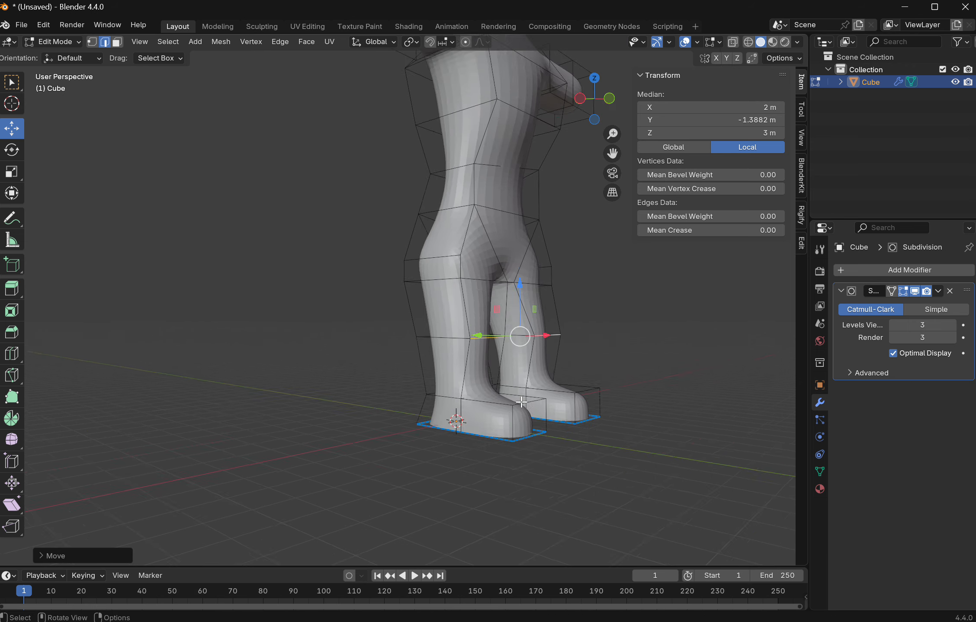
{"action": "middle_click_drag", "start_coordinate": [521, 402], "coordinate": [358, 351]}
{"action": "middle_click_drag", "start_coordinate": [378, 352], "coordinate": [433, 350]}
{"action": "scroll", "coordinate": [348, 410], "scroll_direction": "up", "scroll_amount": 6}
{"action": "scroll", "coordinate": [348, 410], "scroll_direction": "down", "scroll_amount": 3}
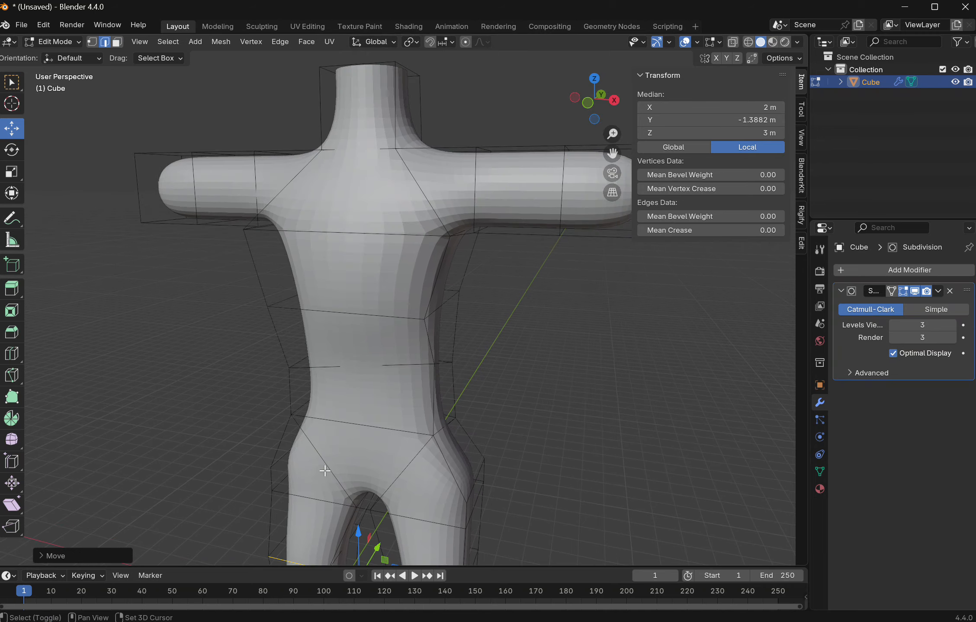
{"action": "scroll", "coordinate": [418, 382], "scroll_direction": "up", "scroll_amount": 6}
{"action": "scroll", "coordinate": [420, 377], "scroll_direction": "down", "scroll_amount": 8}
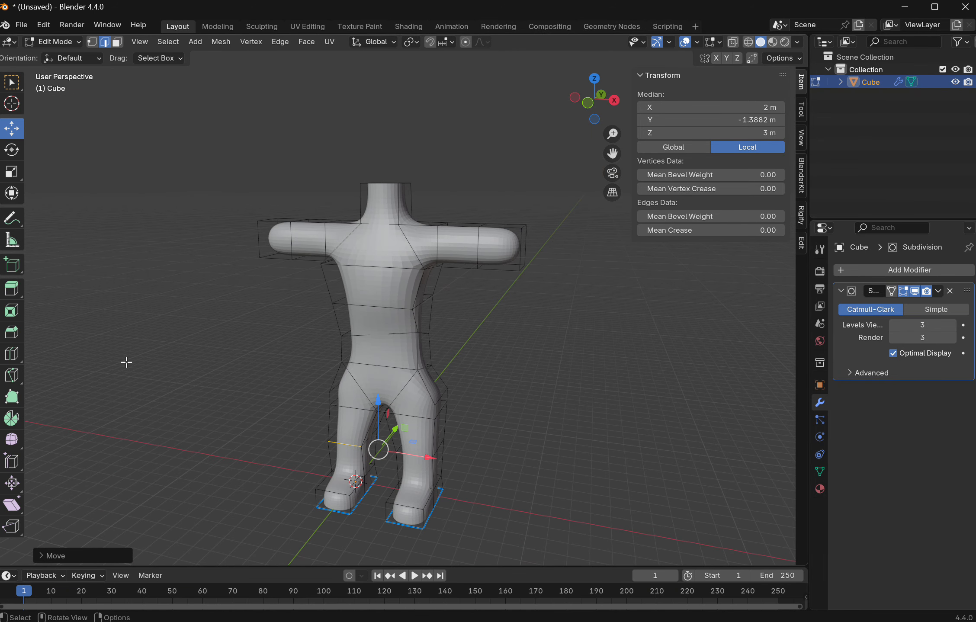
Step: Return to Object Mode, deselect the body and inspect the smoothed figure from the front
{"action": "left_click", "coordinate": [49, 42]}
{"action": "left_click", "coordinate": [55, 54]}
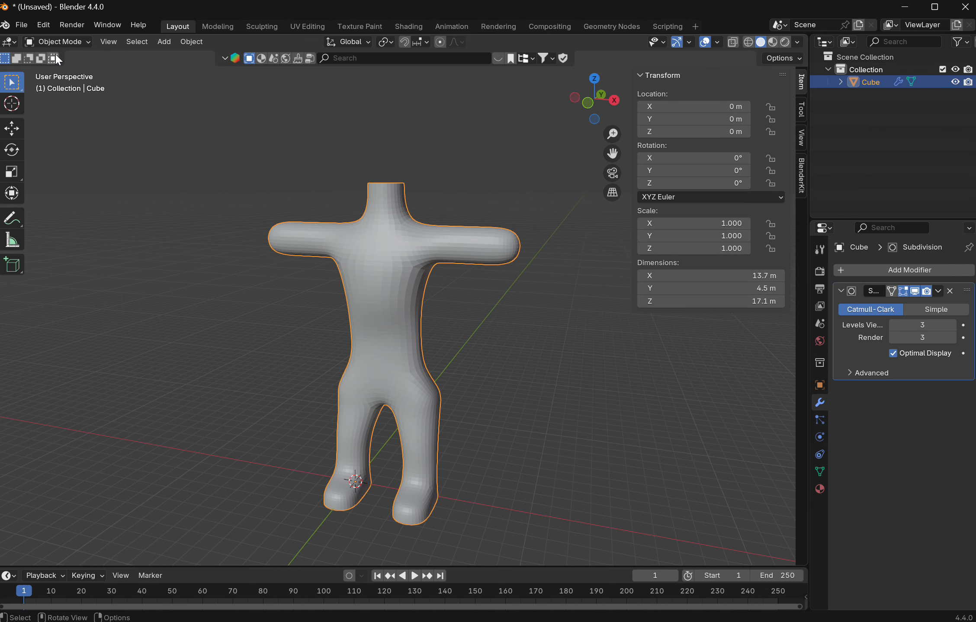
{"action": "left_click", "coordinate": [182, 386]}
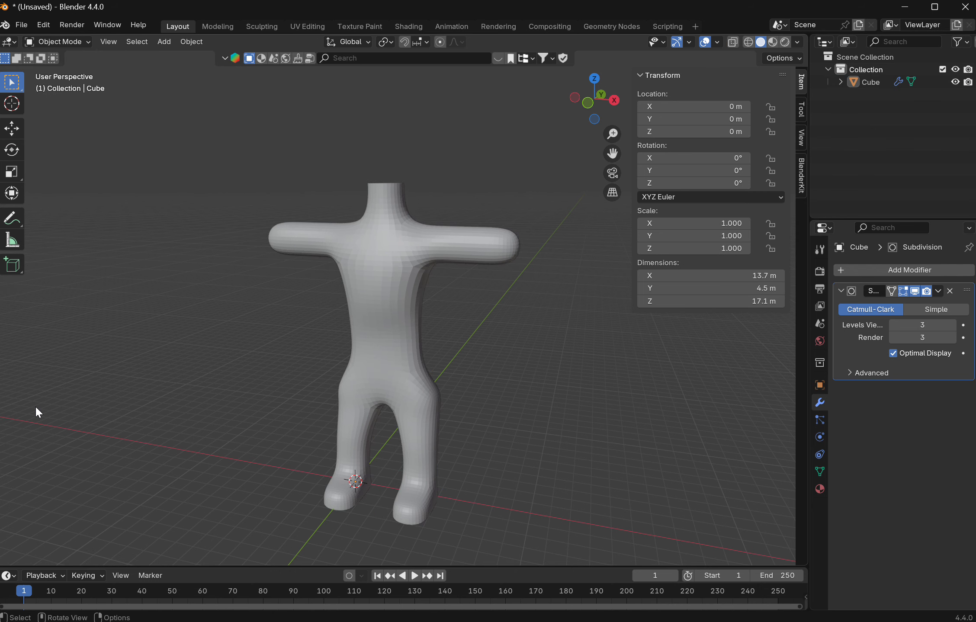
{"action": "middle_click_drag", "start_coordinate": [35, 406], "coordinate": [217, 383]}
{"action": "scroll", "coordinate": [458, 242], "scroll_direction": "up", "scroll_amount": 1}
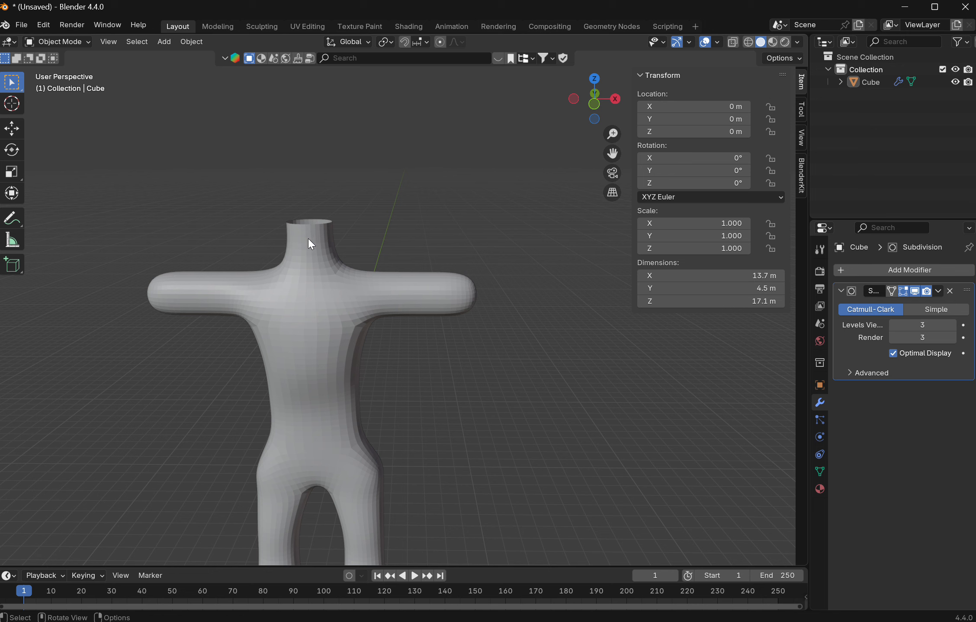
{"action": "scroll", "coordinate": [312, 212], "scroll_direction": "down", "scroll_amount": 3}
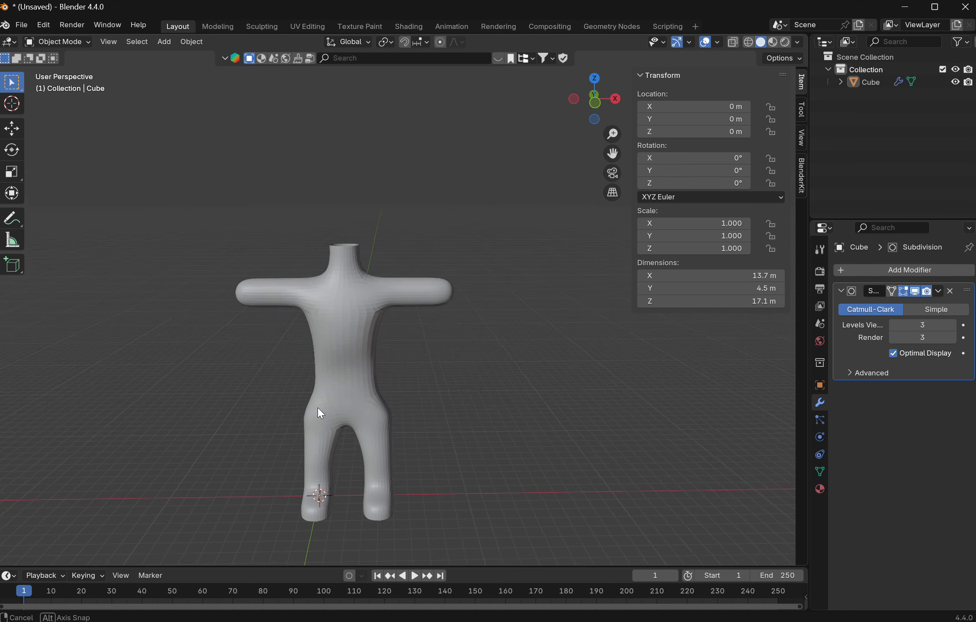
Step: Place the 3D cursor centred just above the open neck in the front view and align it over the neck in the right view
{"action": "scroll", "coordinate": [318, 407], "scroll_direction": "up", "scroll_amount": 1}
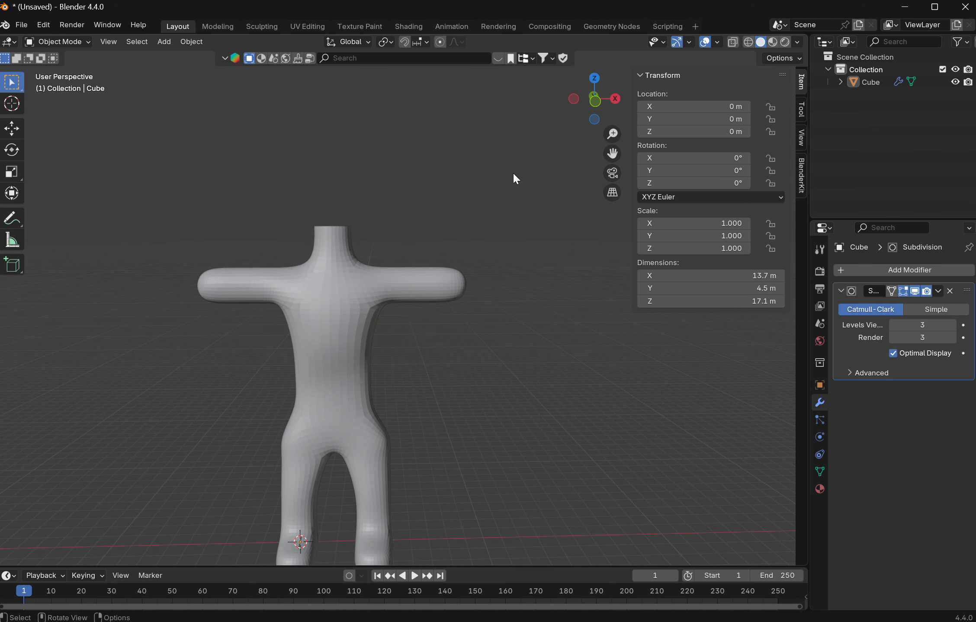
{"action": "left_click", "coordinate": [596, 101]}
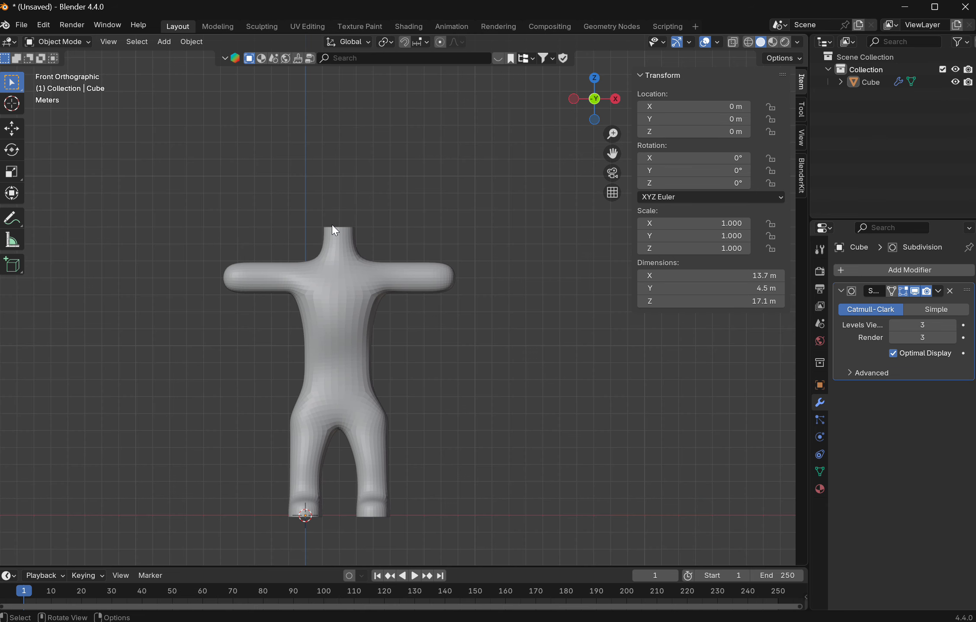
{"action": "left_click", "coordinate": [16, 109]}
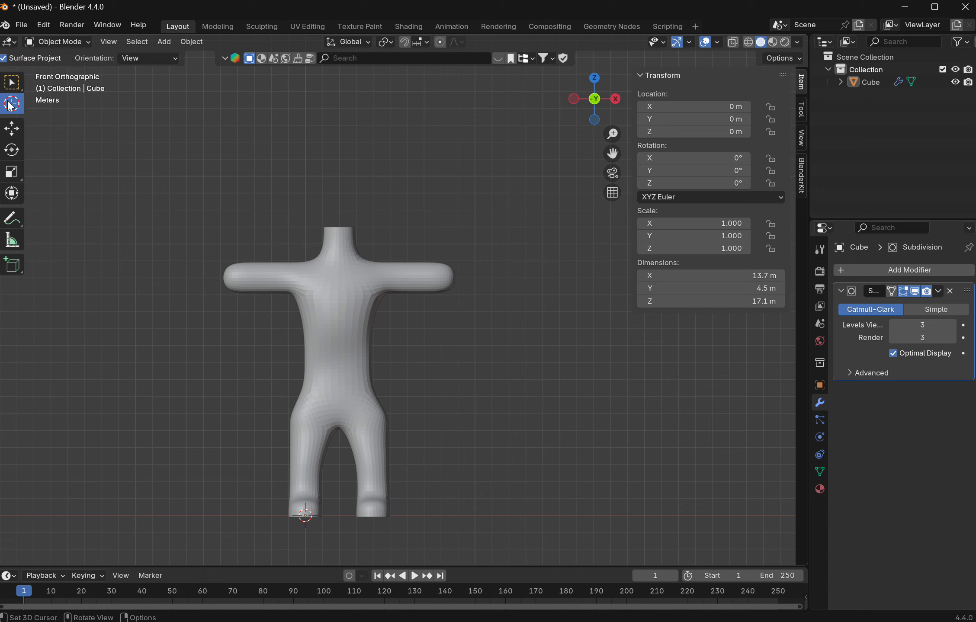
{"action": "left_click", "coordinate": [337, 184]}
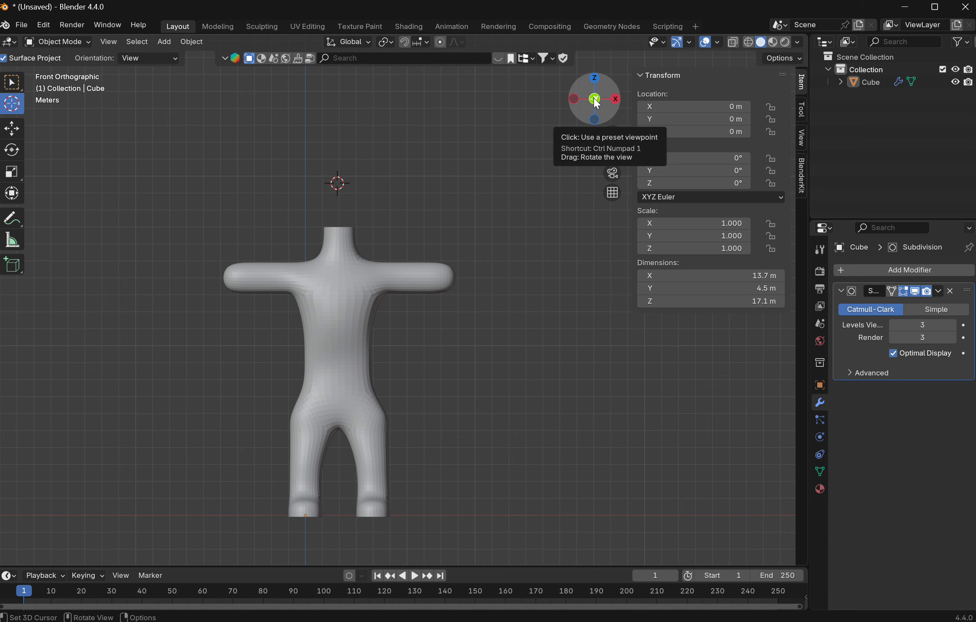
{"action": "left_click", "coordinate": [616, 100]}
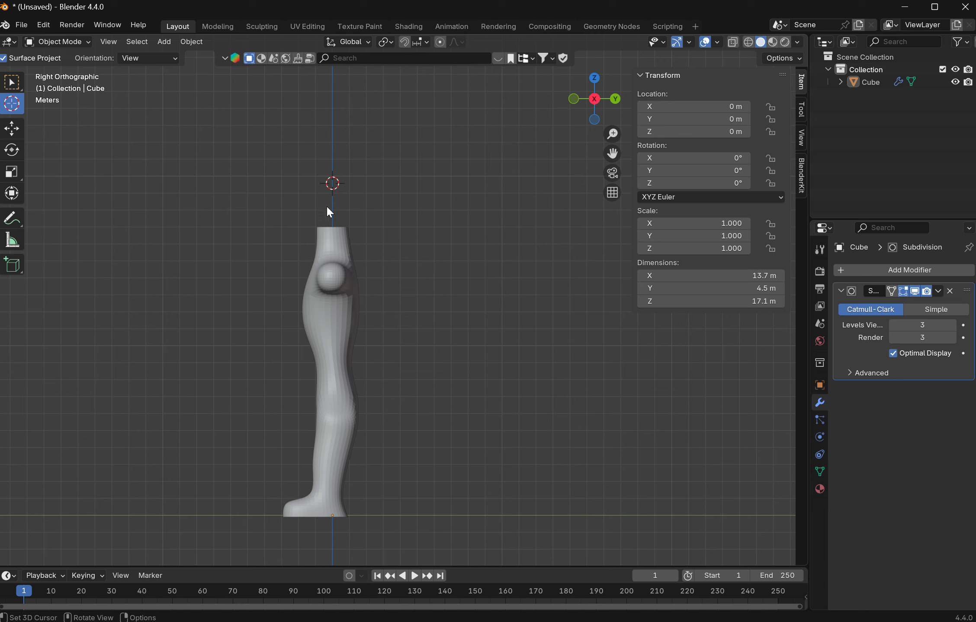
{"action": "left_click_drag", "start_coordinate": [331, 187], "coordinate": [332, 185]}
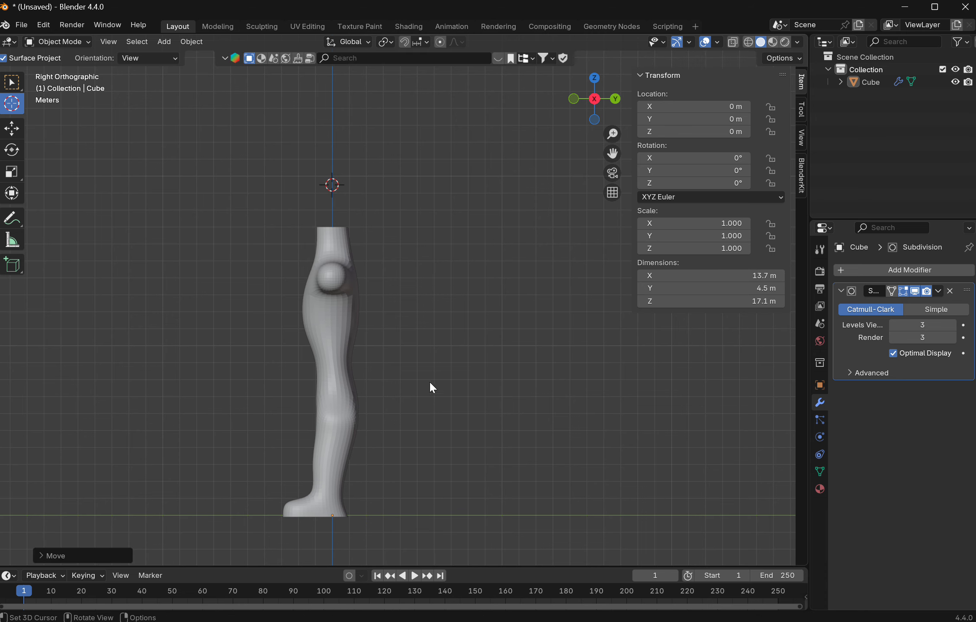